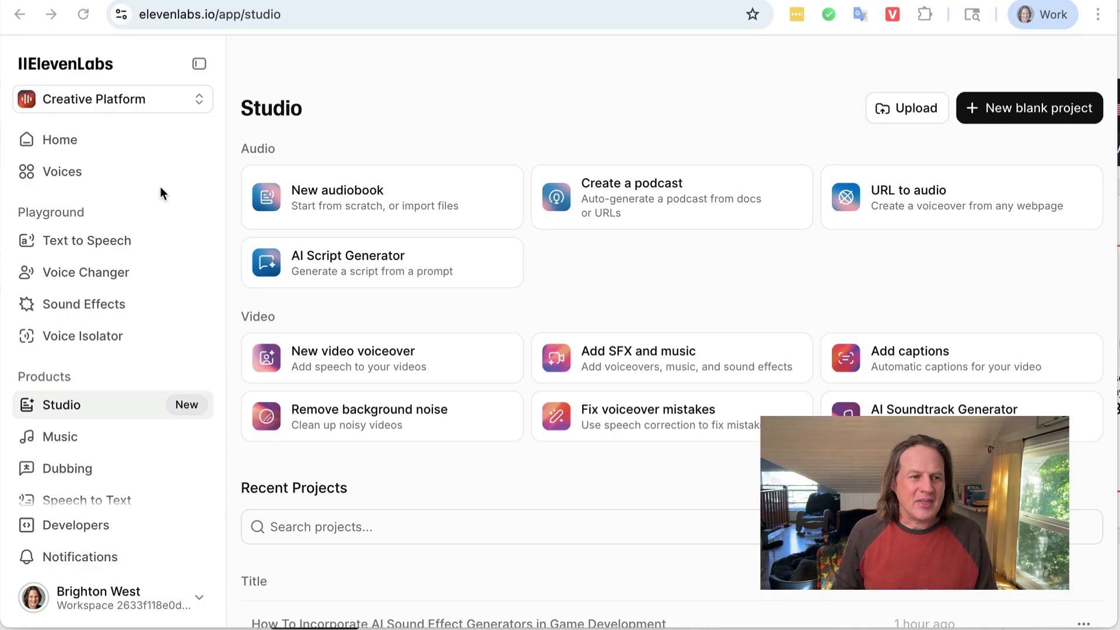
Step: Start a new Instant Voice Clone, upload Elvin Labs.m4a with background noise removal enabled, and continue to the voice information
click(77, 174)
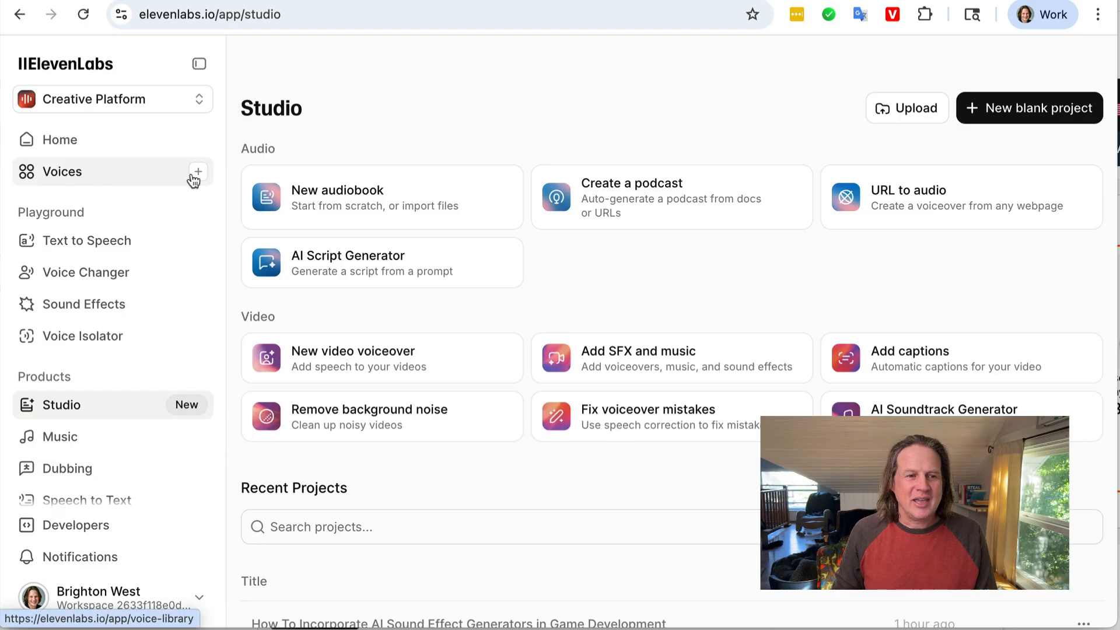
click(197, 172)
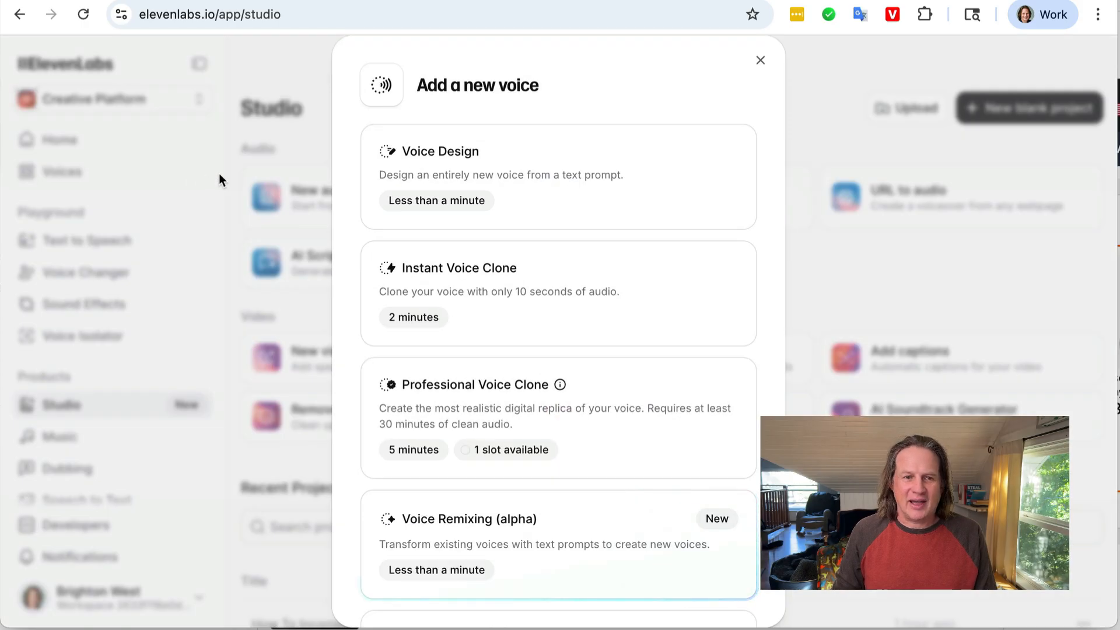
click(510, 317)
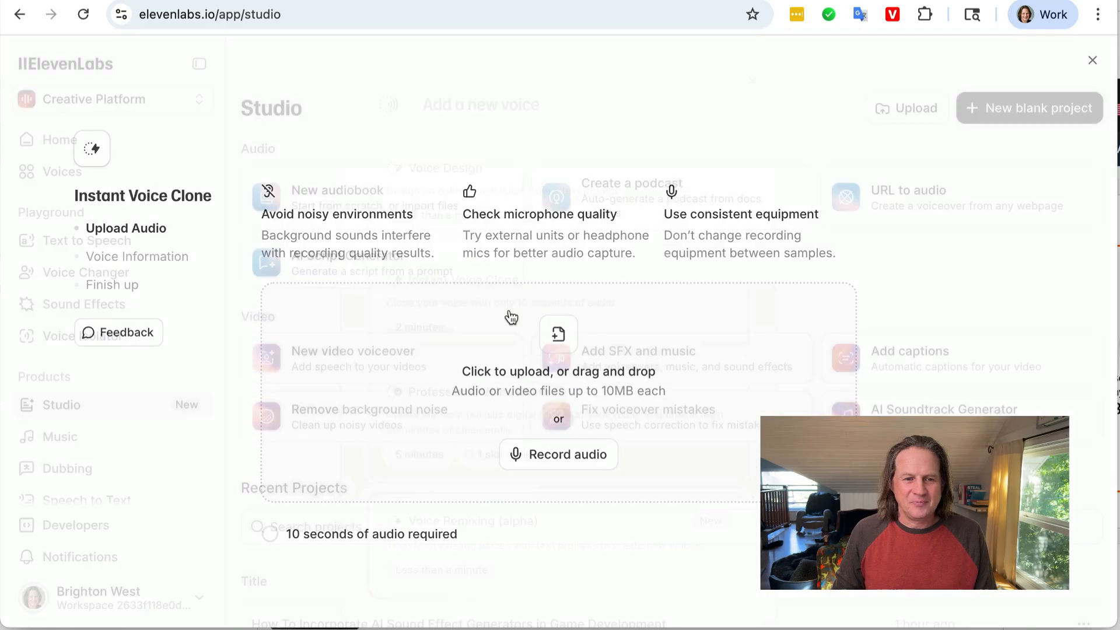
click(557, 347)
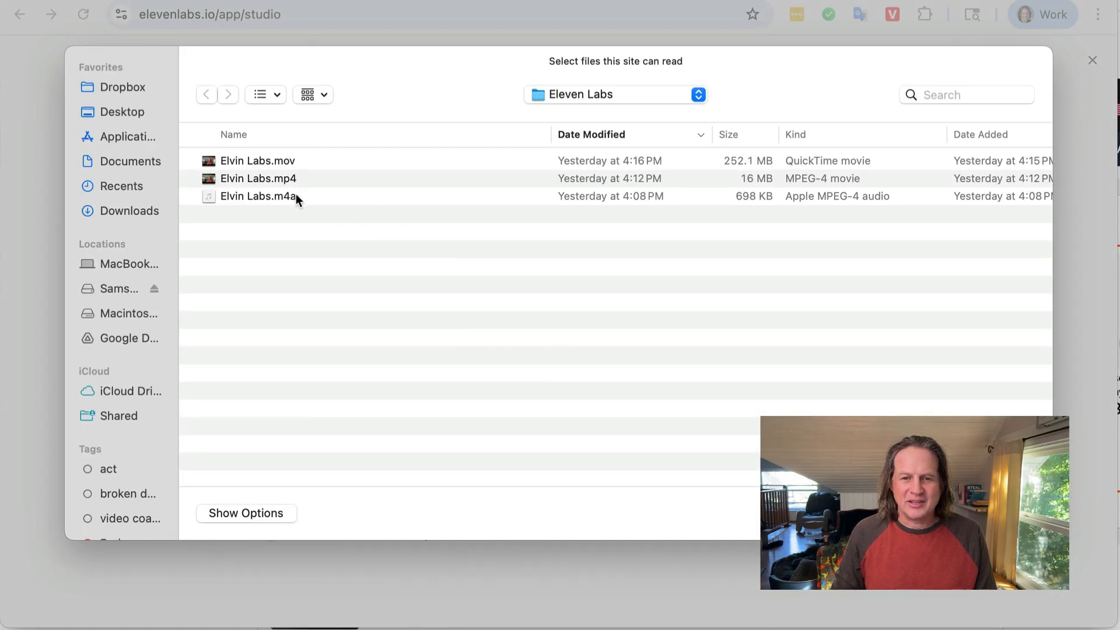
key(Escape)
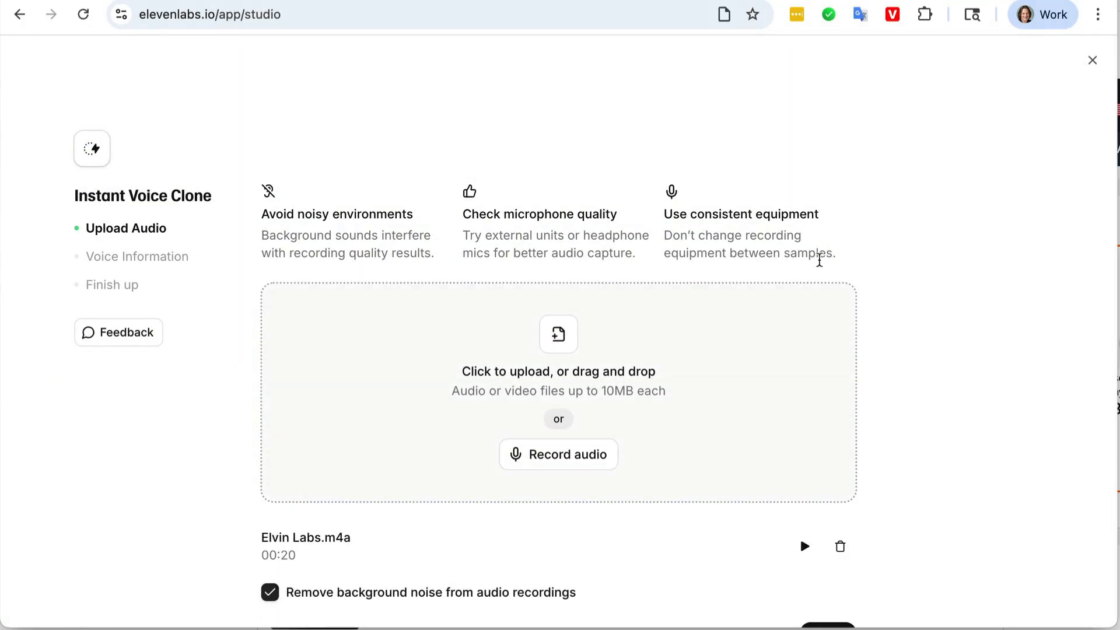
scroll(887, 282, down, 3)
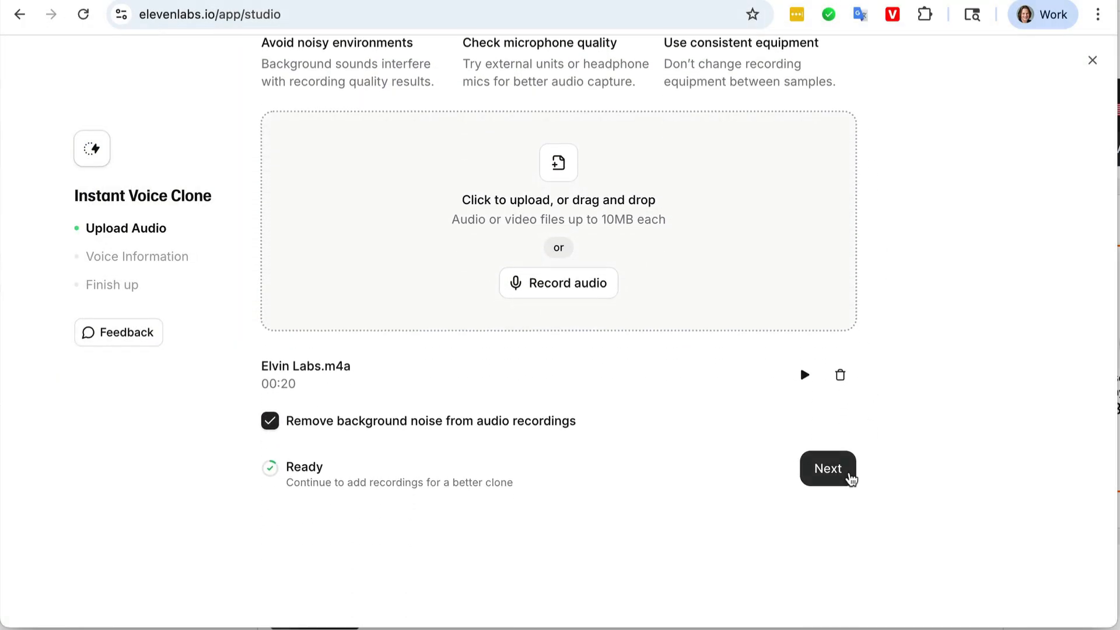
click(838, 478)
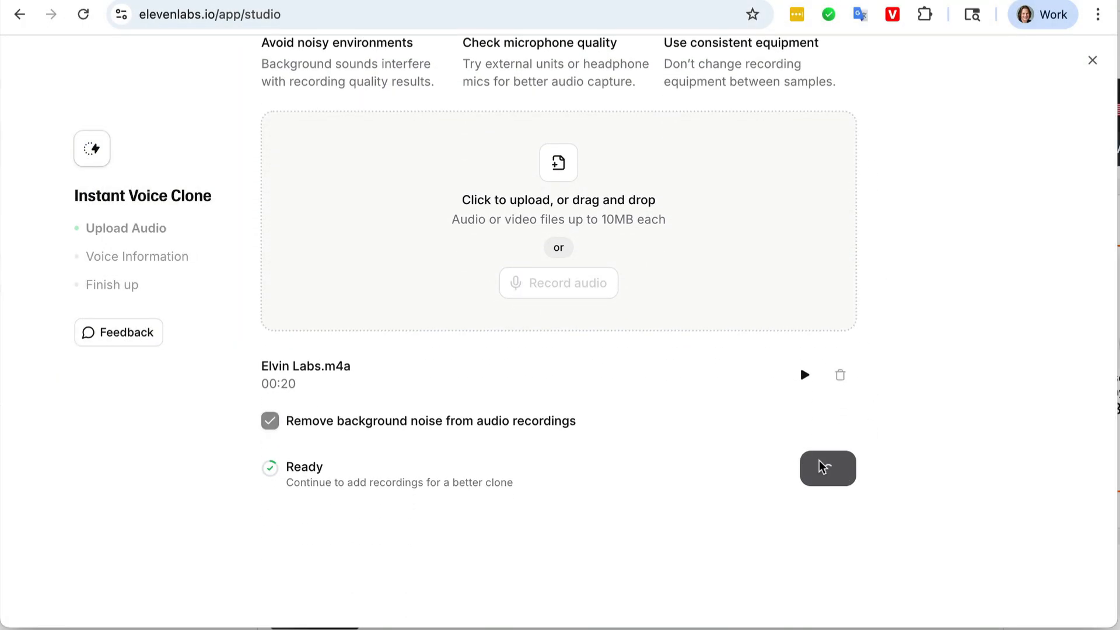
Step: Name the voice with the speaker's first name followed by "for Elvin Labs", confirm the usage rights, and save the voice
text(Brighton for Elvin Labs)
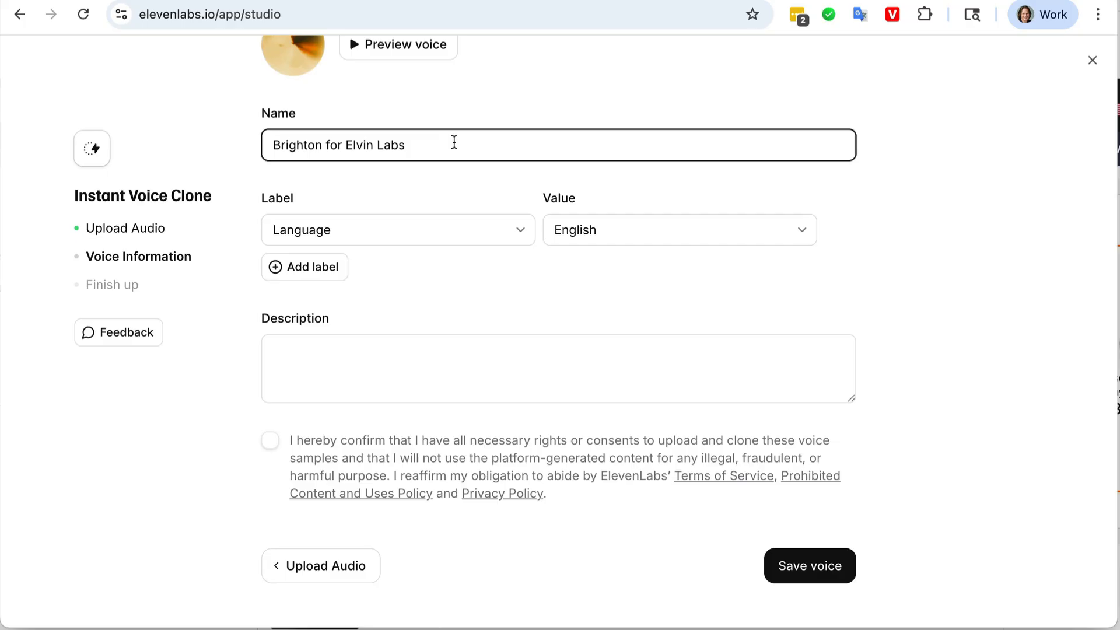
click(270, 441)
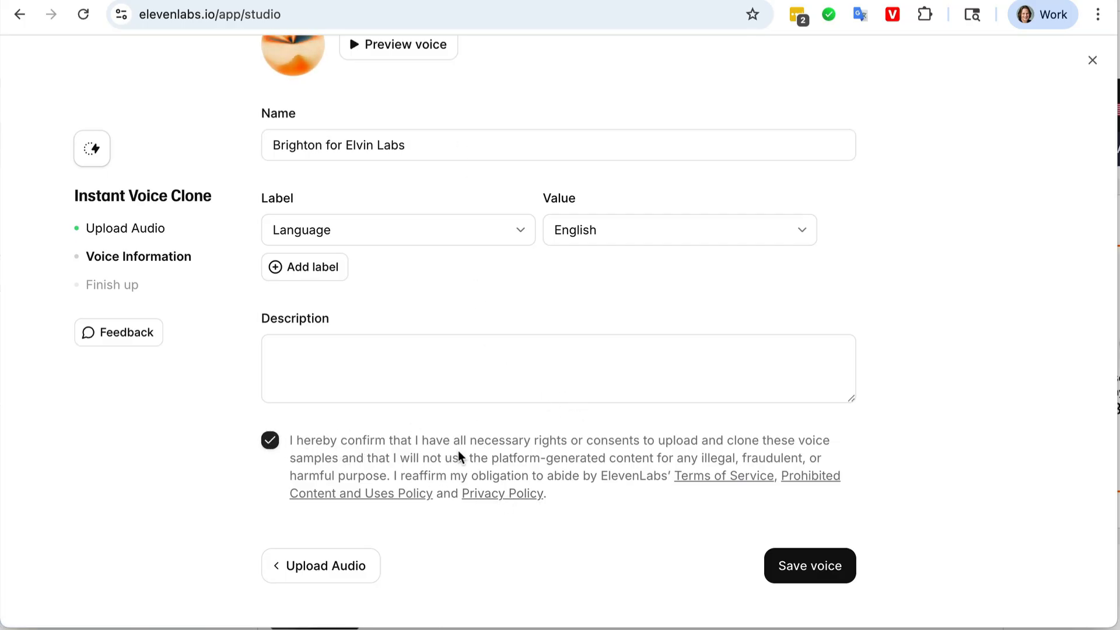
click(813, 573)
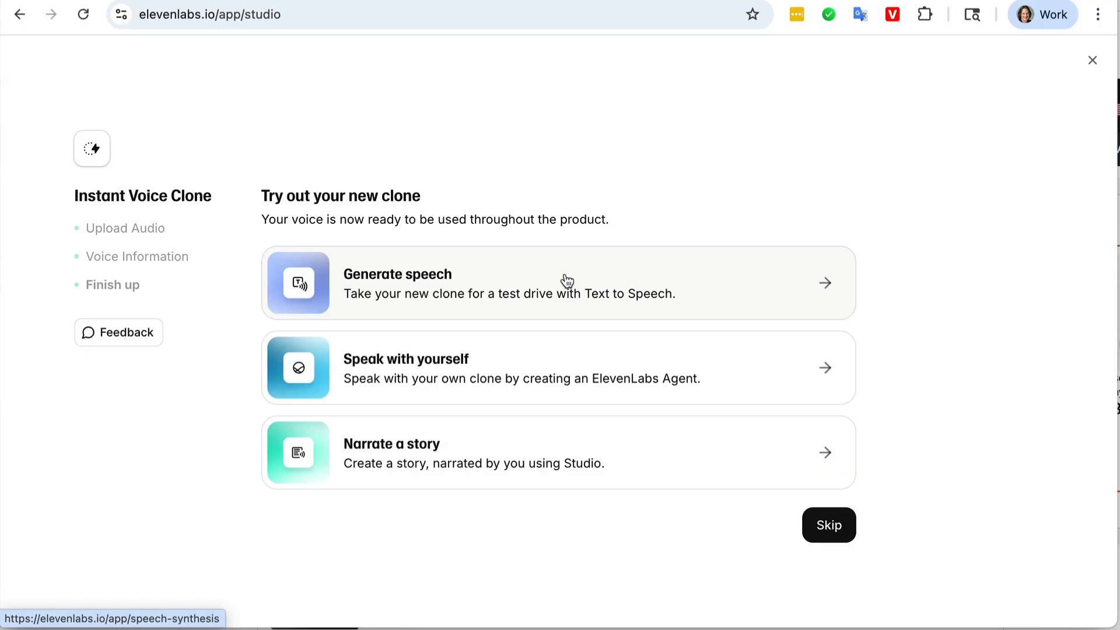
Step: Generate speech with the new clone from "Well I'm going to show you a product called Eleven Labs. And it's available on the internet."
click(558, 281)
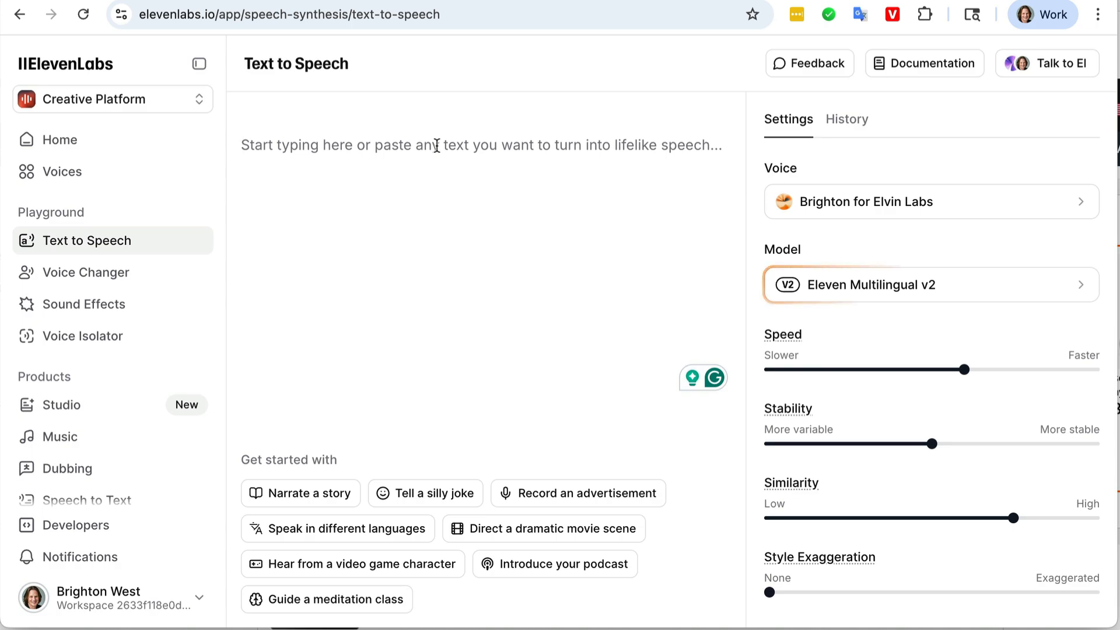
text(well I'm going to show you a product called Eleven Labs. And it's available on the internet.)
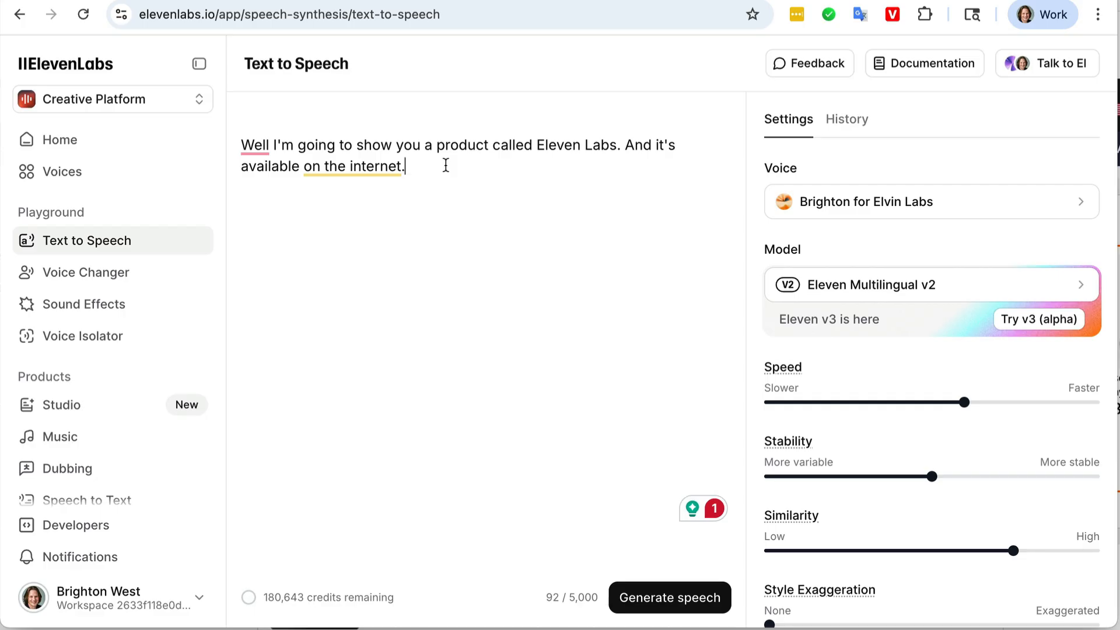
click(687, 600)
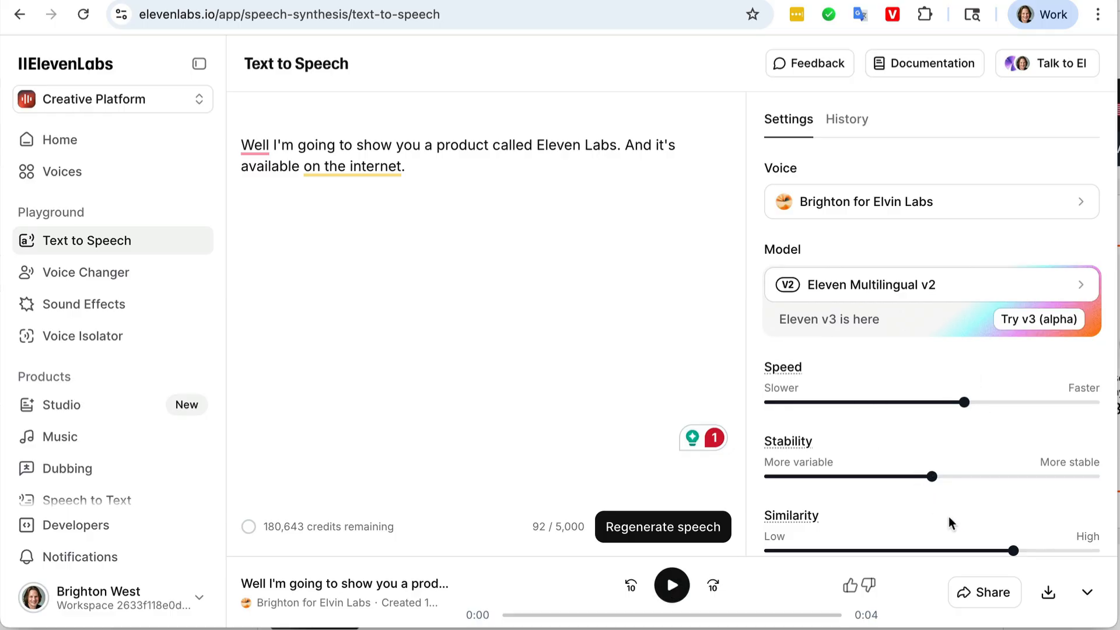
Step: Download the generated speech to the Eleven Labs folder under the name "Elvin Labs Fixed"
scroll(947, 516, down, 5)
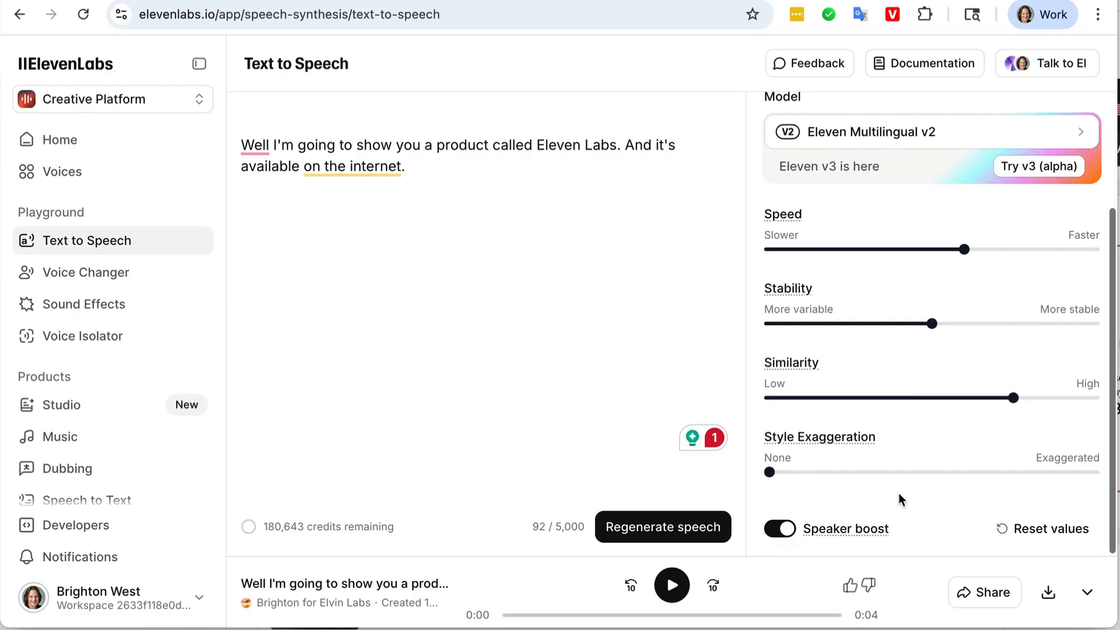
scroll(905, 476, down, 1)
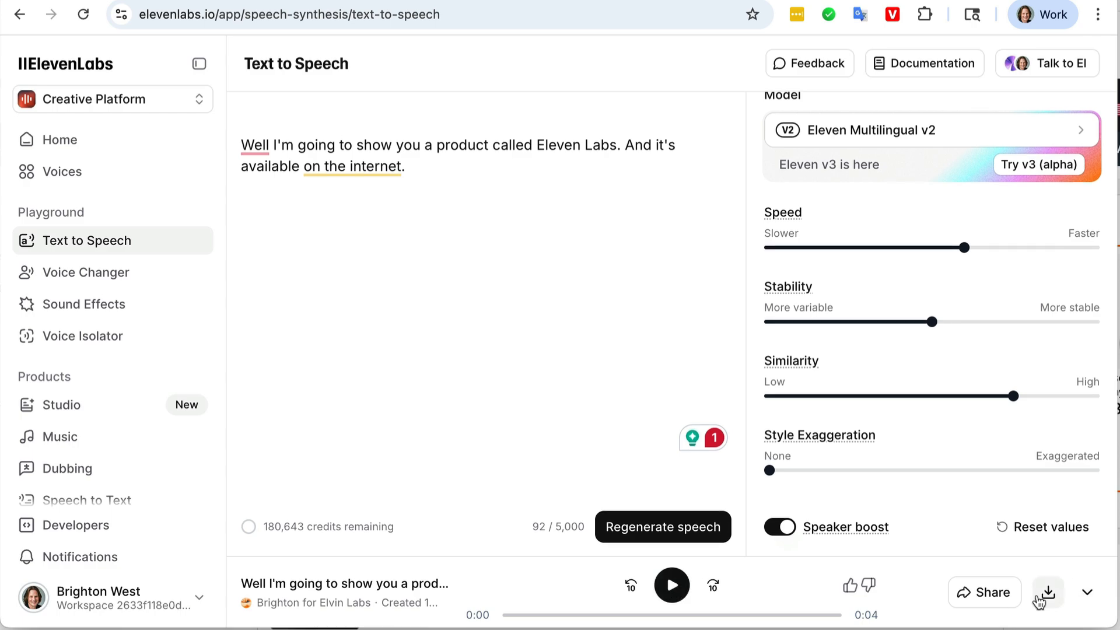
click(1043, 601)
text(Elvin Labs Fixed)
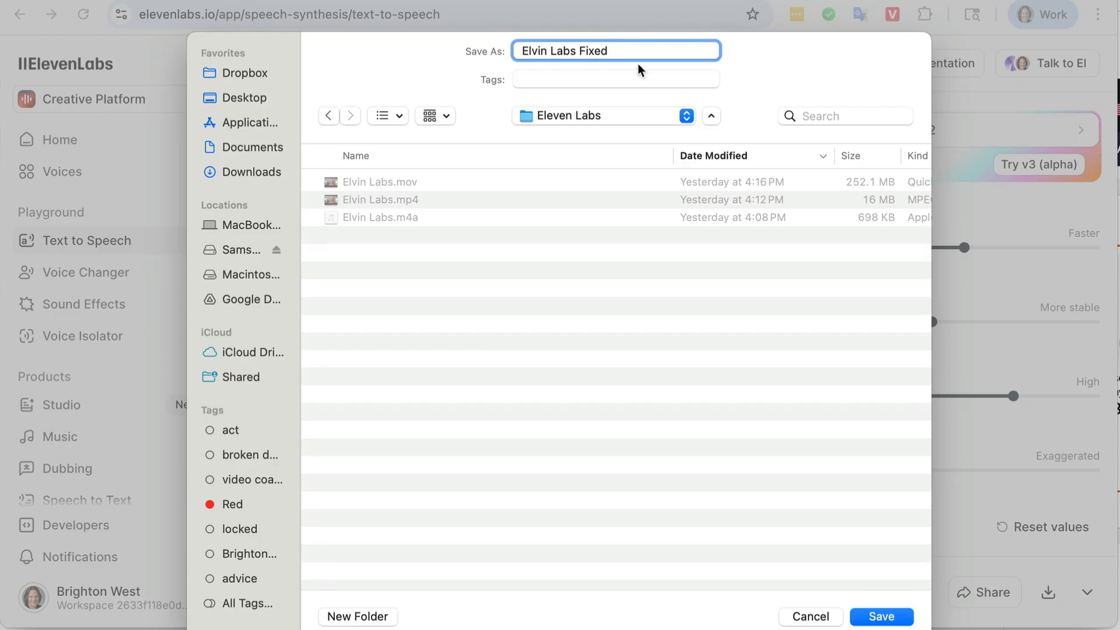
click(884, 622)
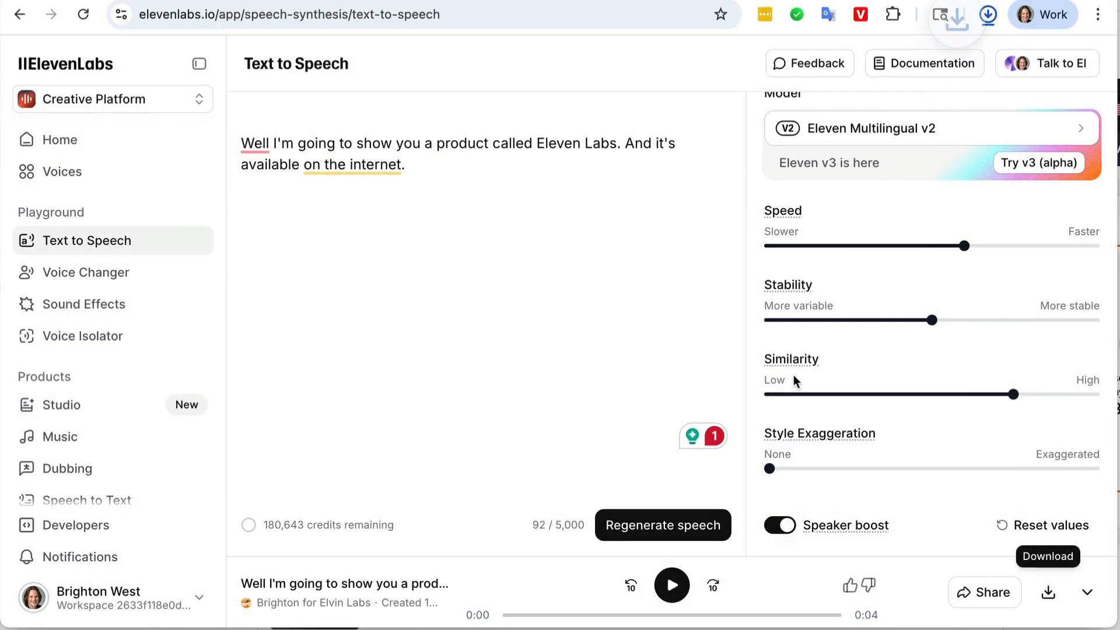
mouse_move(793, 373)
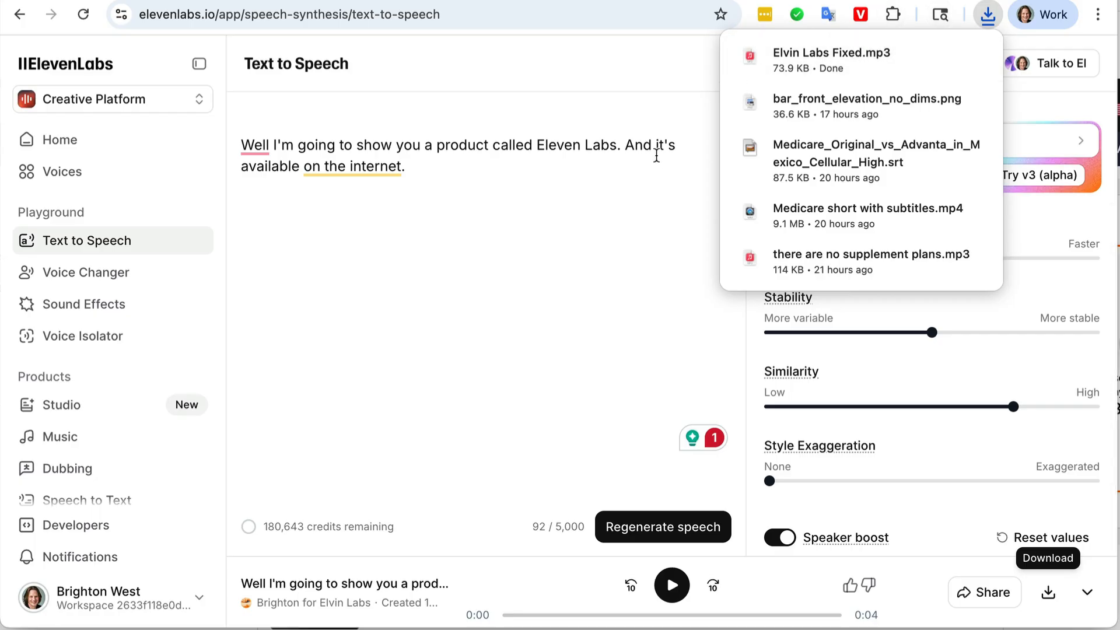
Step: Switch to ScreenFlow and play the recording between about 8 and 11 seconds to locate the phrase that needs replacing
key(super+Tab)
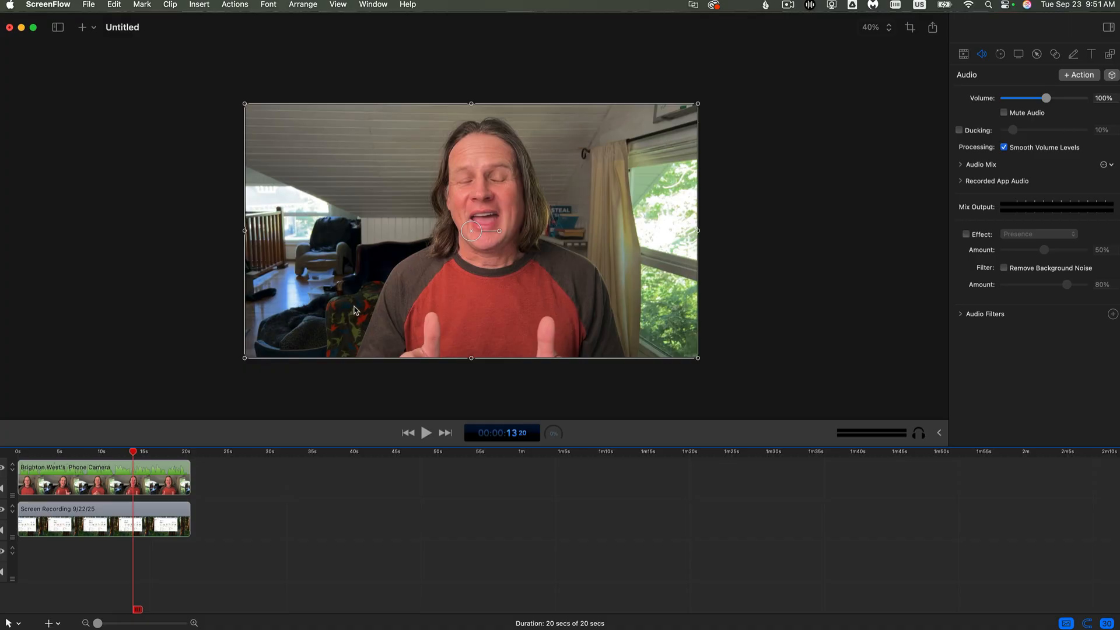
click(113, 452)
key(space)
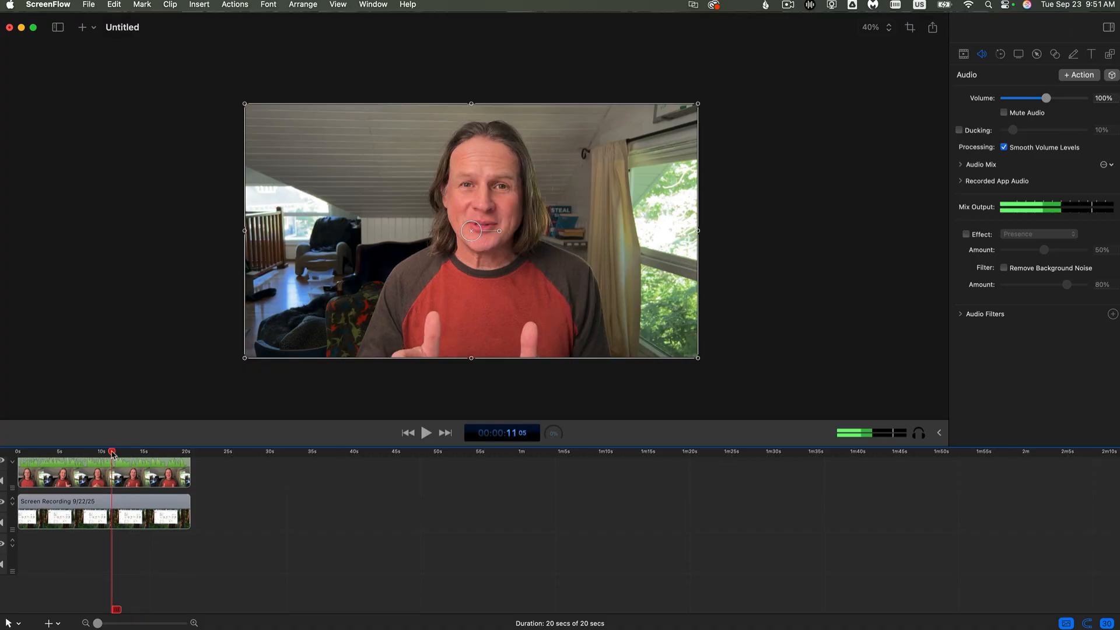
key(space)
click(89, 452)
key(space)
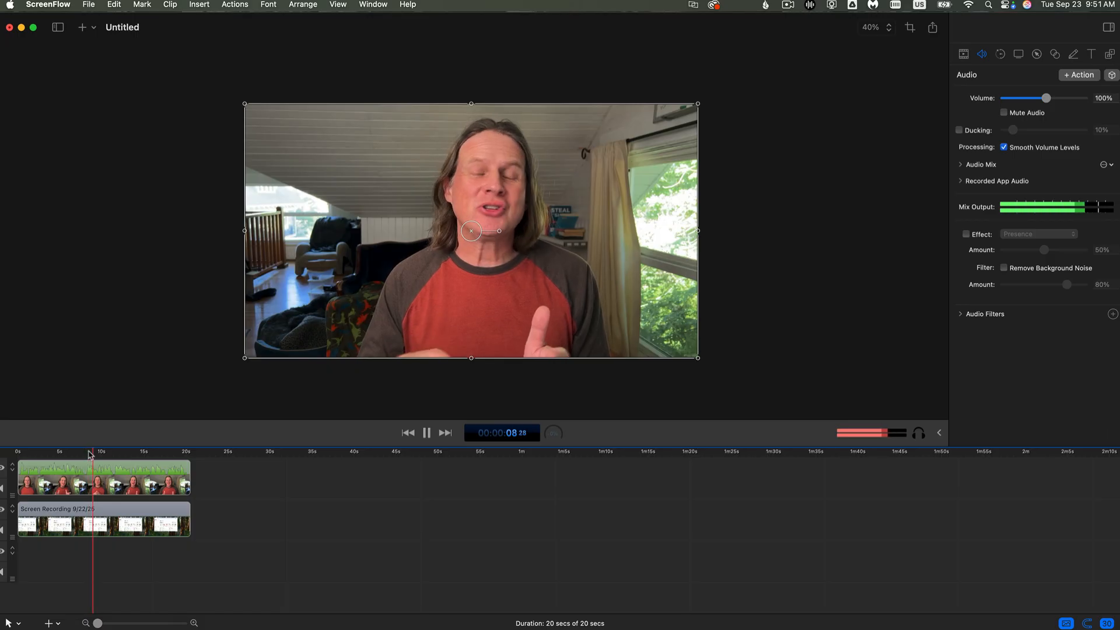
key(space)
drag(109, 453, 107, 454)
Step: Switch to Finder, locate Elvin Labs Fixed.mp3 on the Samsung_T5 drive, and add it to the ScreenFlow timeline below the two recordings
key(super+Tab)
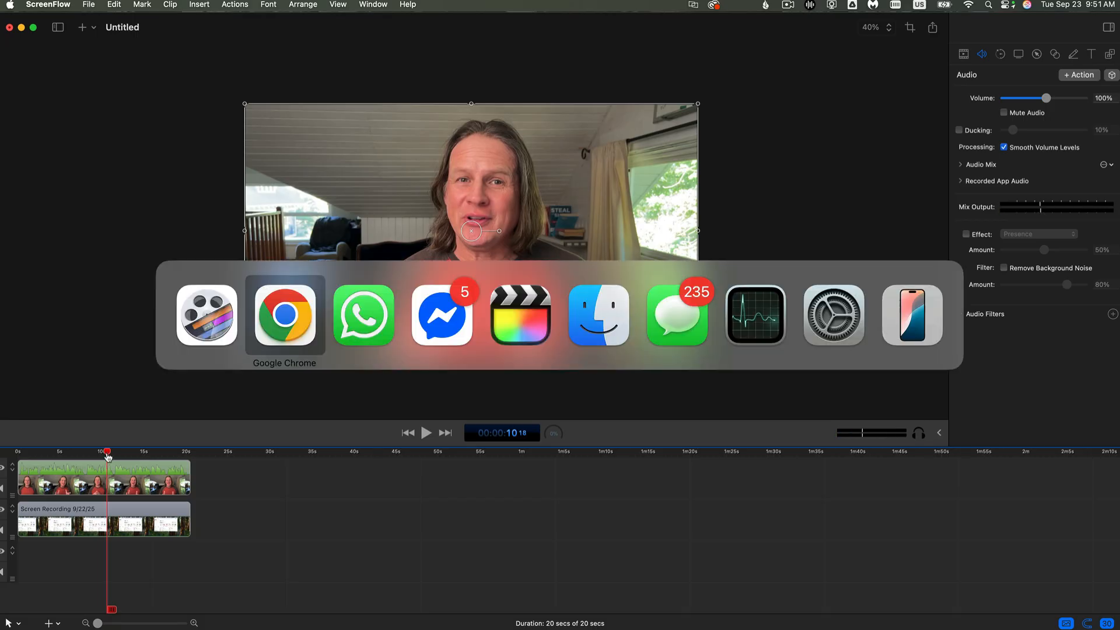
key(super+Tab)
key(super+Tab)
key(super+Tab)
key(super+Tab)
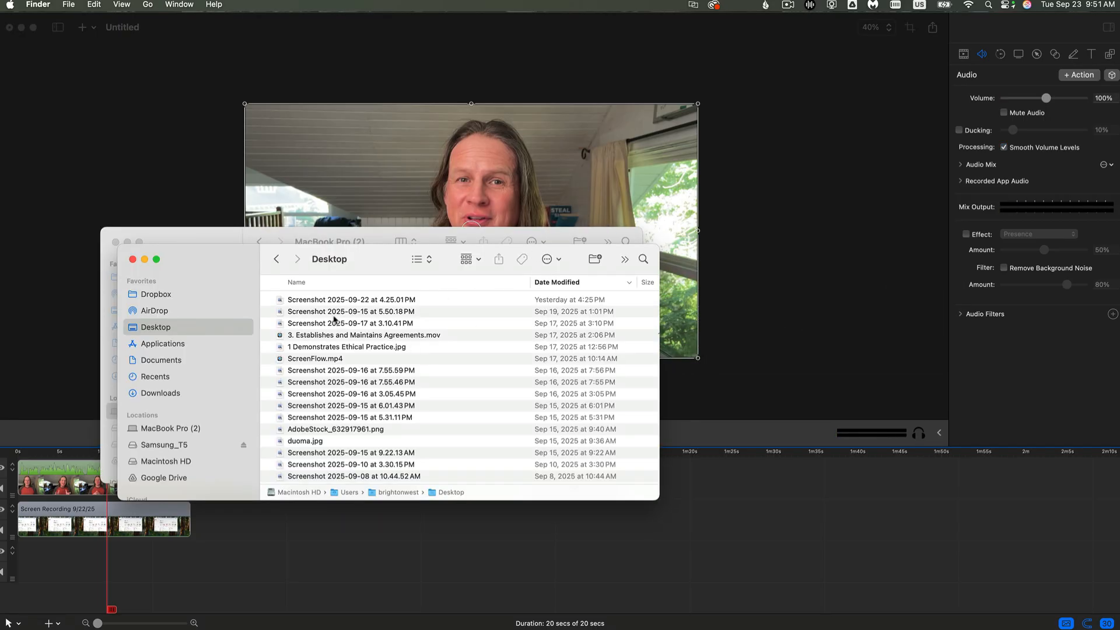
click(198, 448)
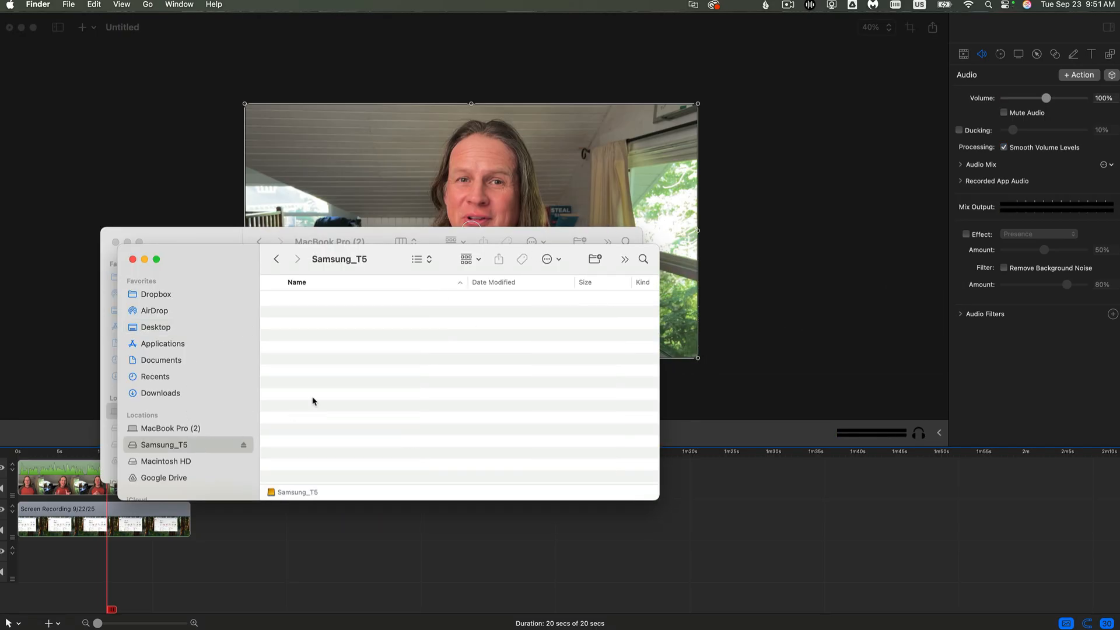
scroll(346, 373, up, 3)
scroll(346, 373, down, 10)
click(346, 351)
drag(323, 300, 87, 557)
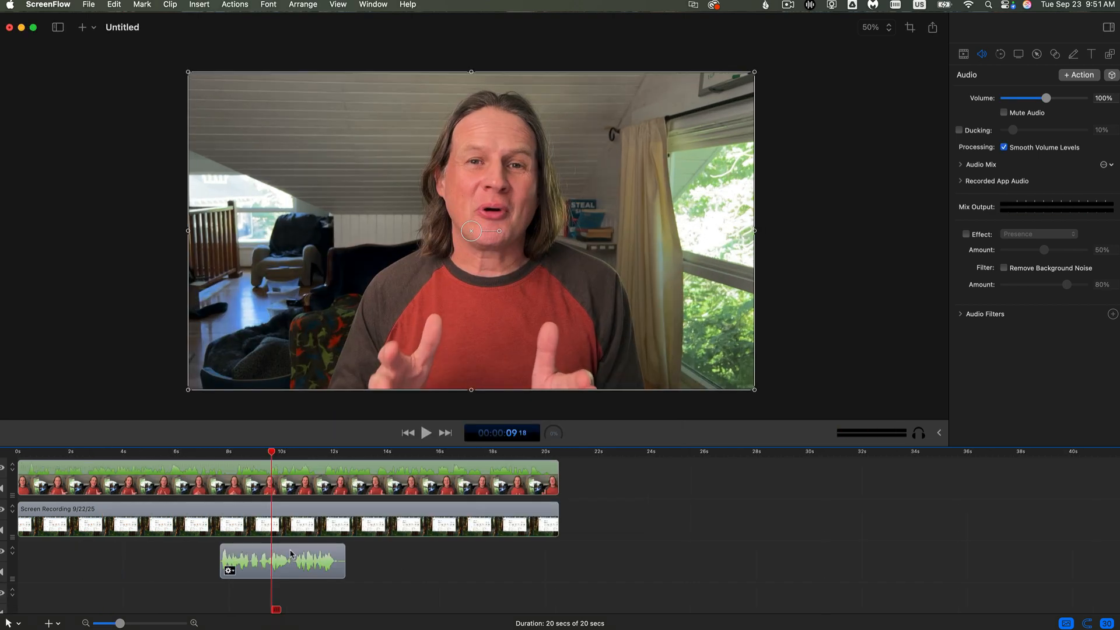
Step: Move the generated audio clip past the recordings' end on the upper track, listen to it, and trim it to about 23–24 seconds
drag(283, 546, 640, 458)
click(627, 452)
key(space)
key(space)
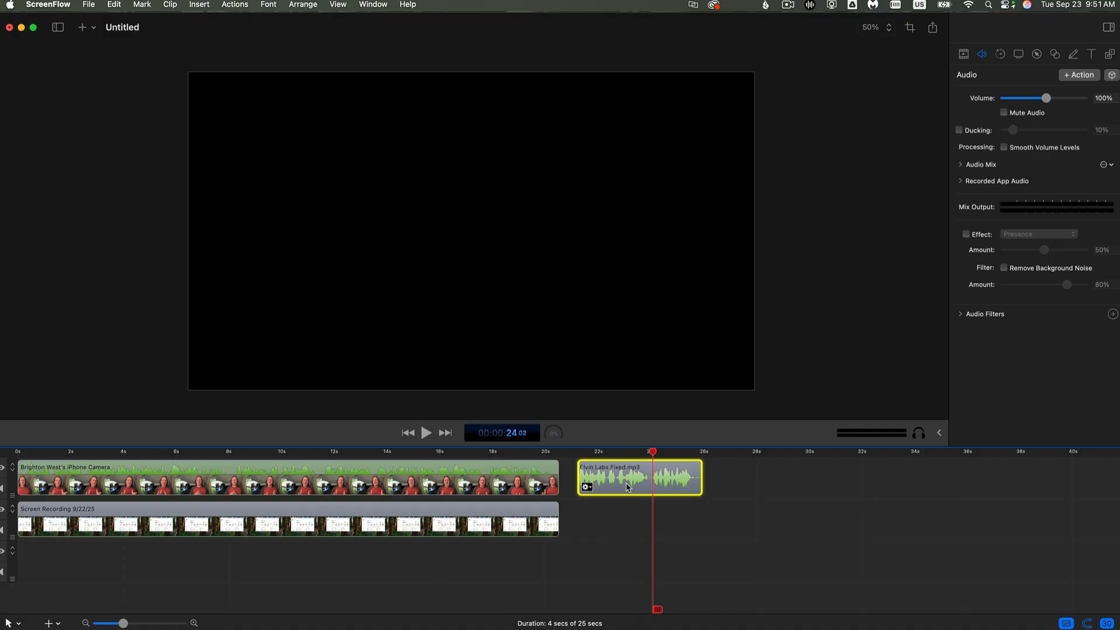
drag(579, 472, 624, 474)
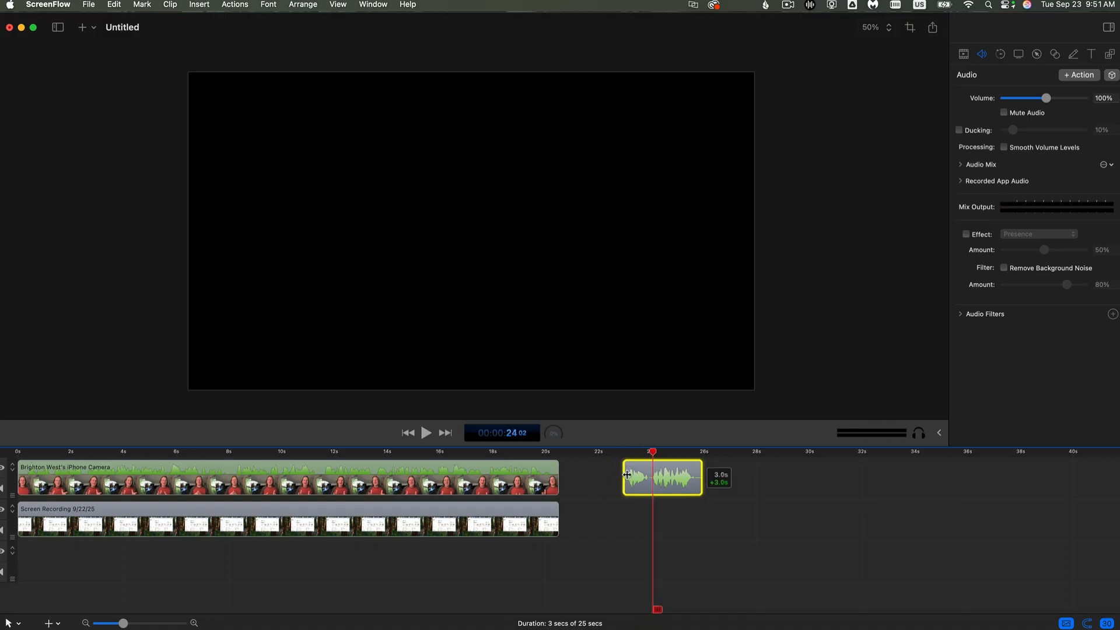
drag(698, 479, 647, 478)
Step: Find the start of the mispronounced phrase and split the camera and screen recordings there, at 10:09
click(290, 455)
key(space)
click(290, 456)
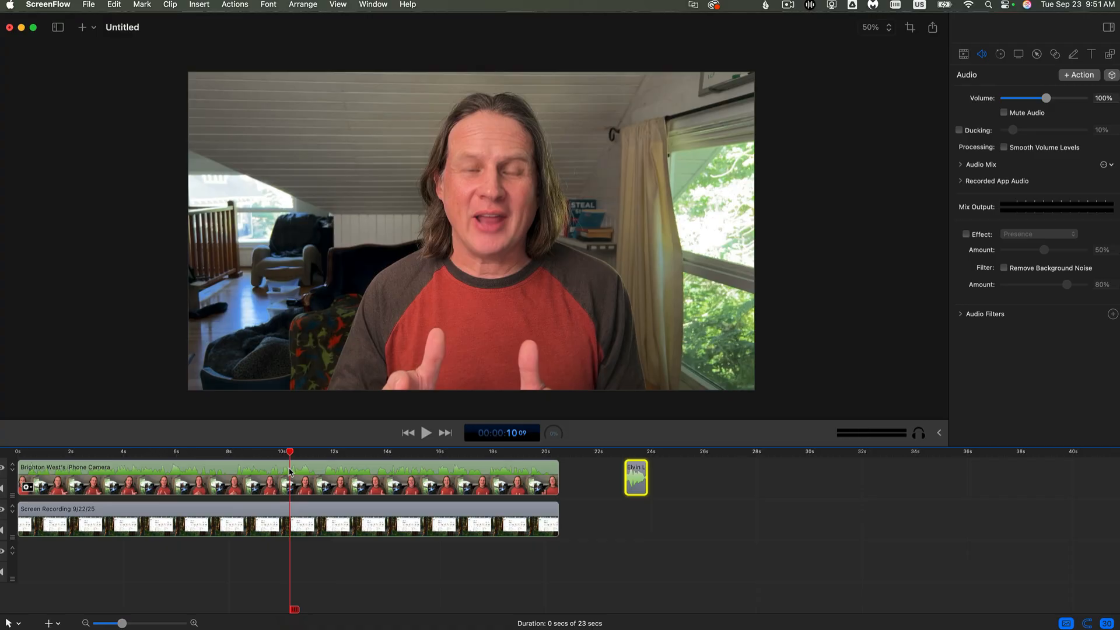
click(294, 610)
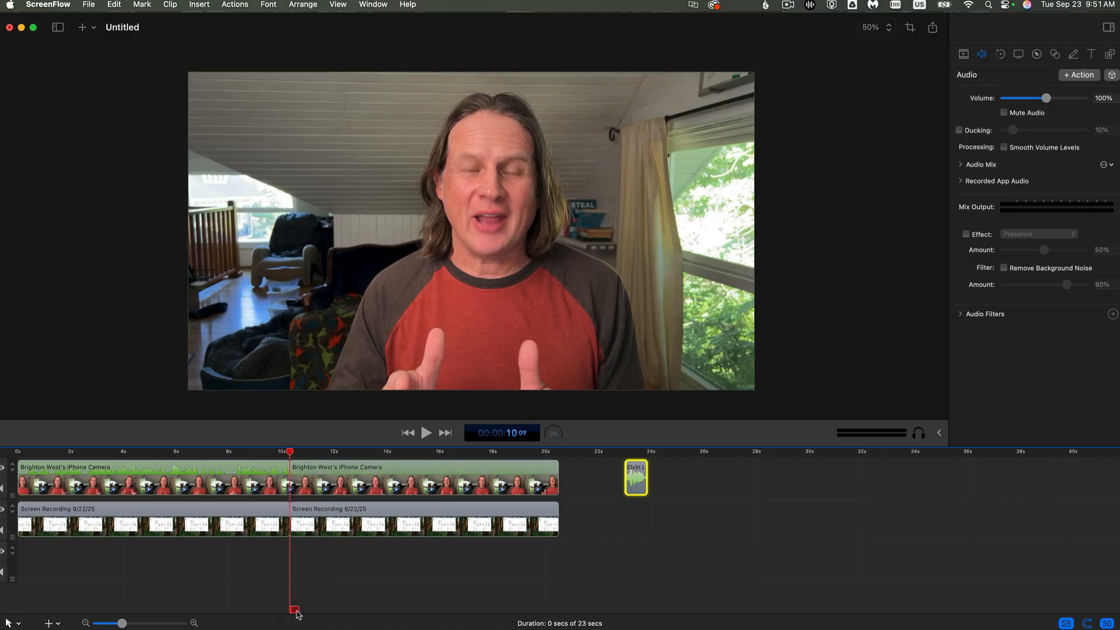
Step: Split both recordings again at 11:19, where the phrase ends, and slide the following clips back against the cut
key(space)
key(space)
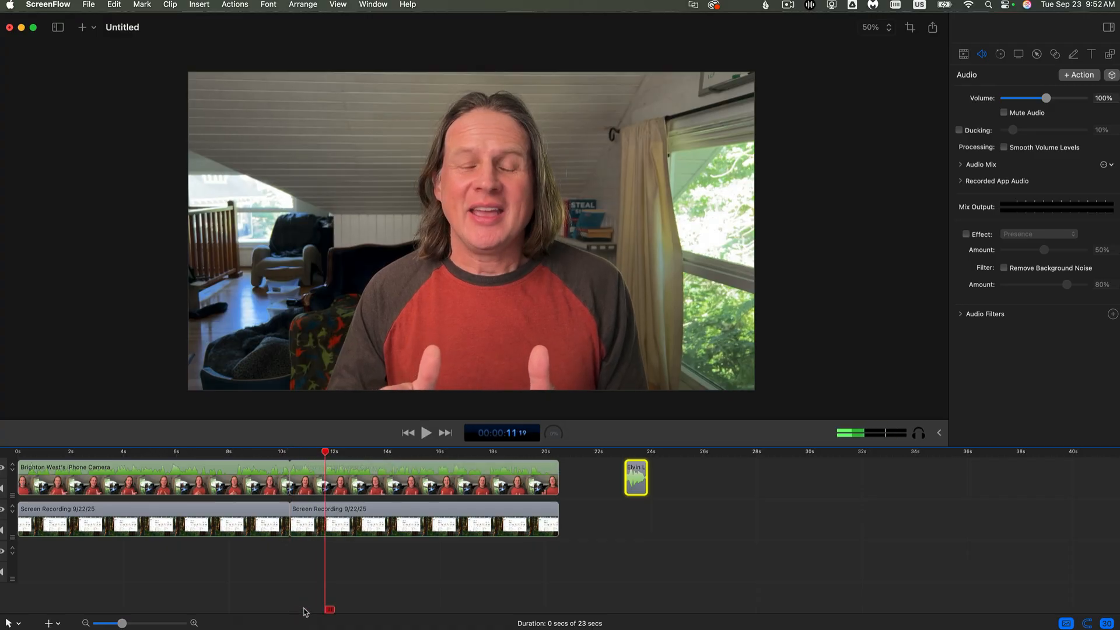
drag(330, 610, 337, 610)
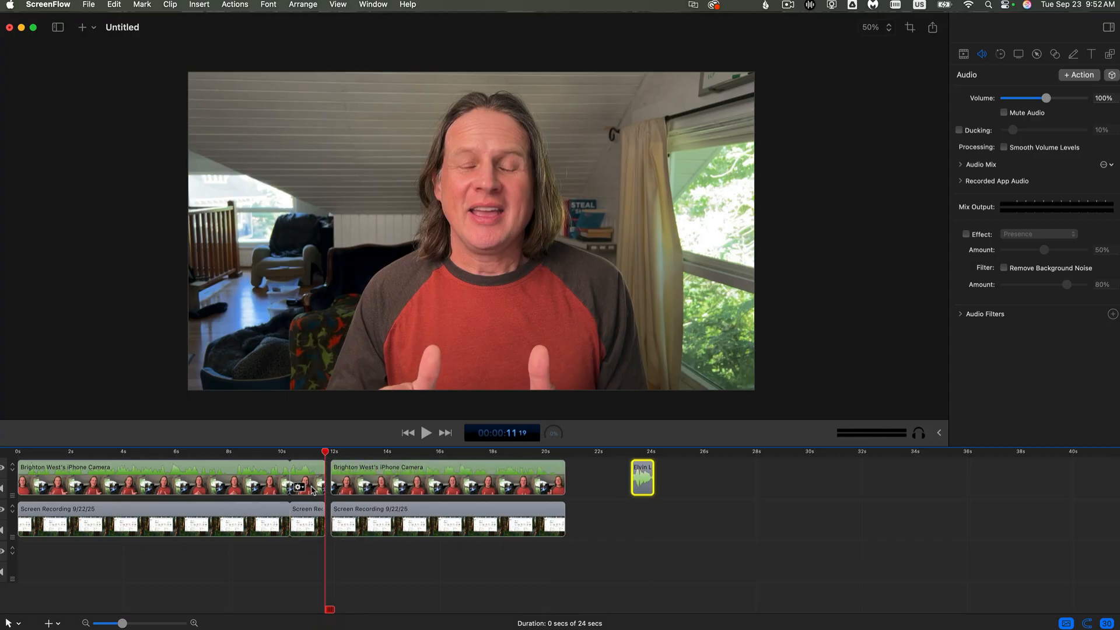
drag(394, 485, 389, 485)
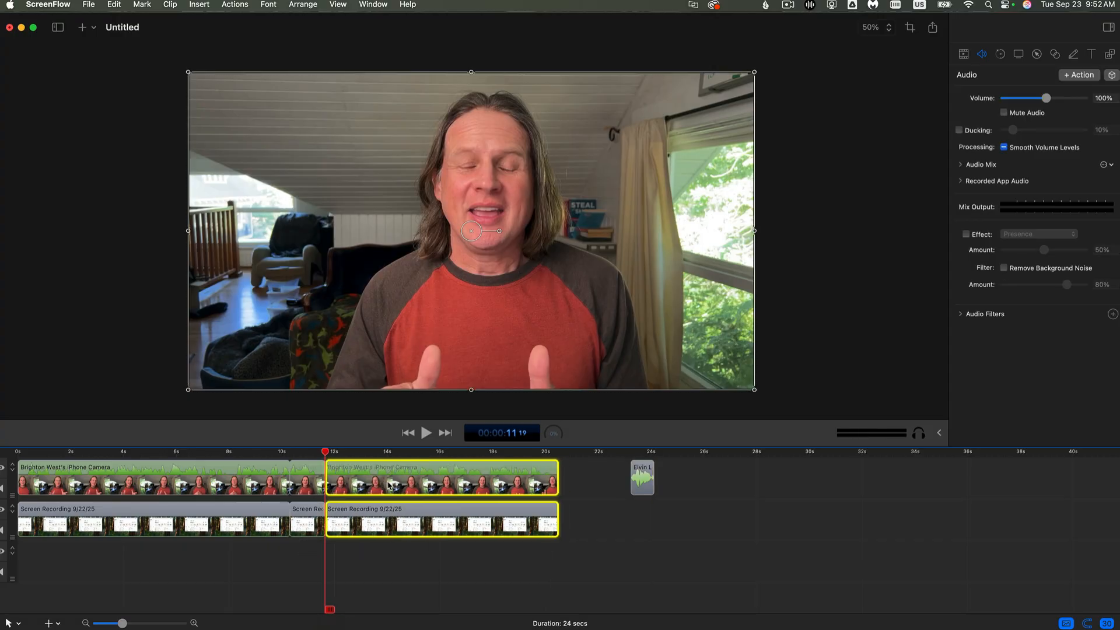
Step: Turn the short middle camera clip's volume all the way down and place the trimmed generated clip beneath it, starting at the first cut
click(299, 485)
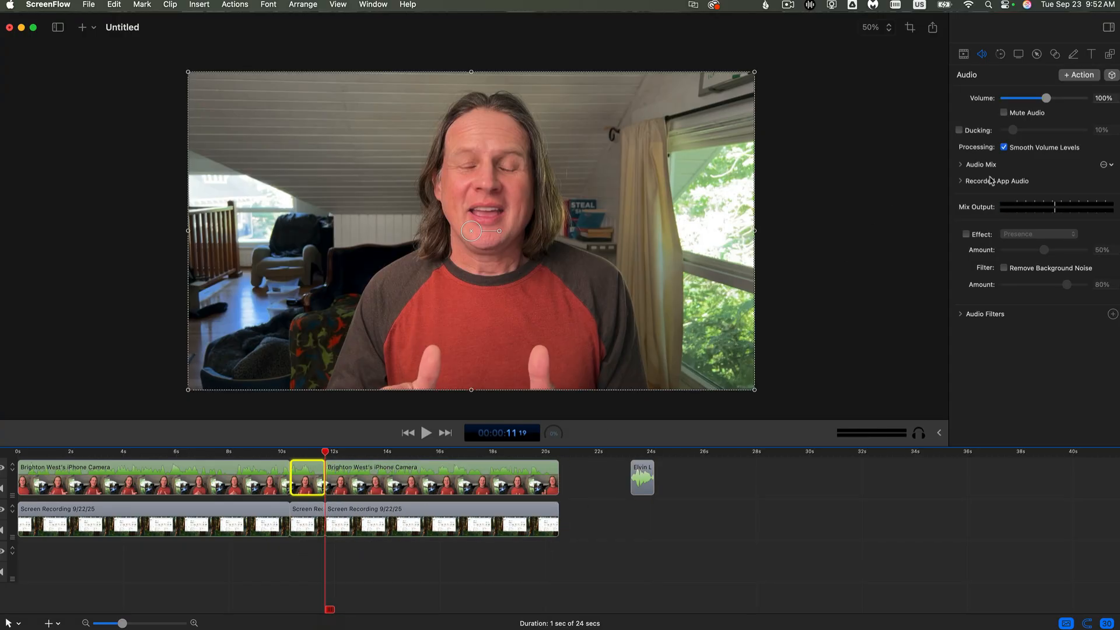
drag(1044, 99, 925, 116)
drag(647, 469, 301, 558)
Step: Play back the edited section from just before the first cut to check the replaced phrase
click(271, 455)
key(space)
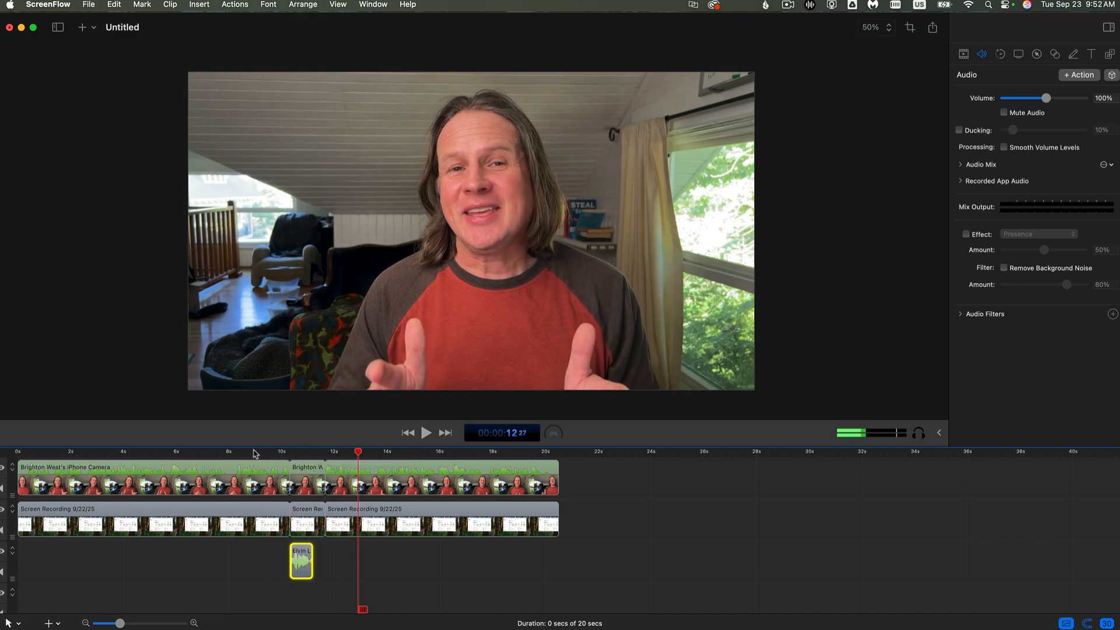
click(226, 455)
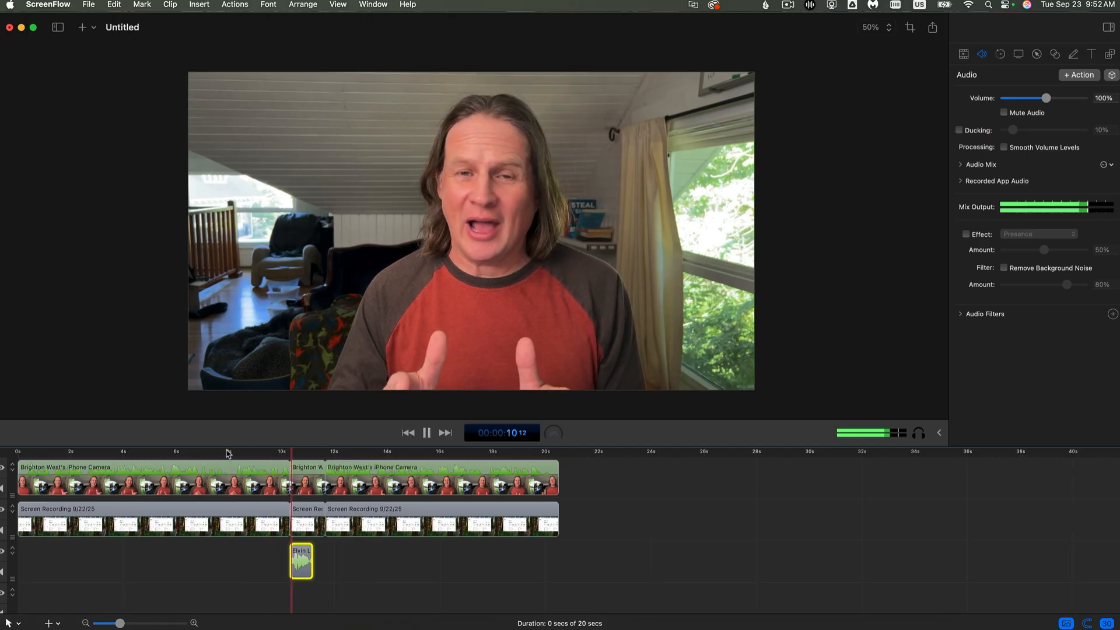
Step: Replay the edited section from just before the first cut to check the replaced phrase again
key(space)
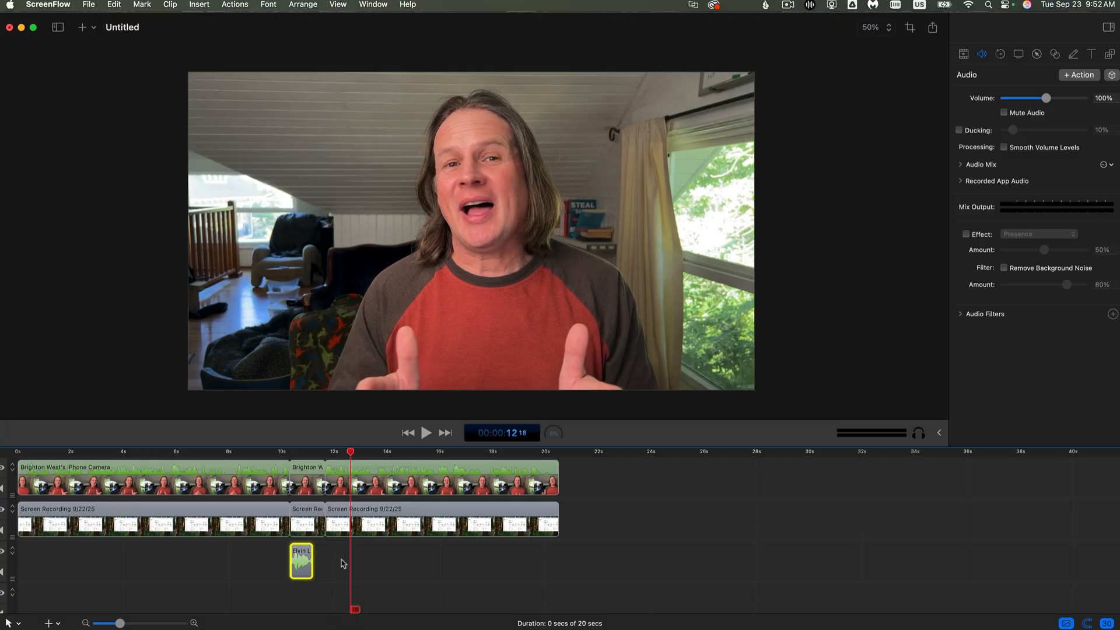
click(263, 454)
key(space)
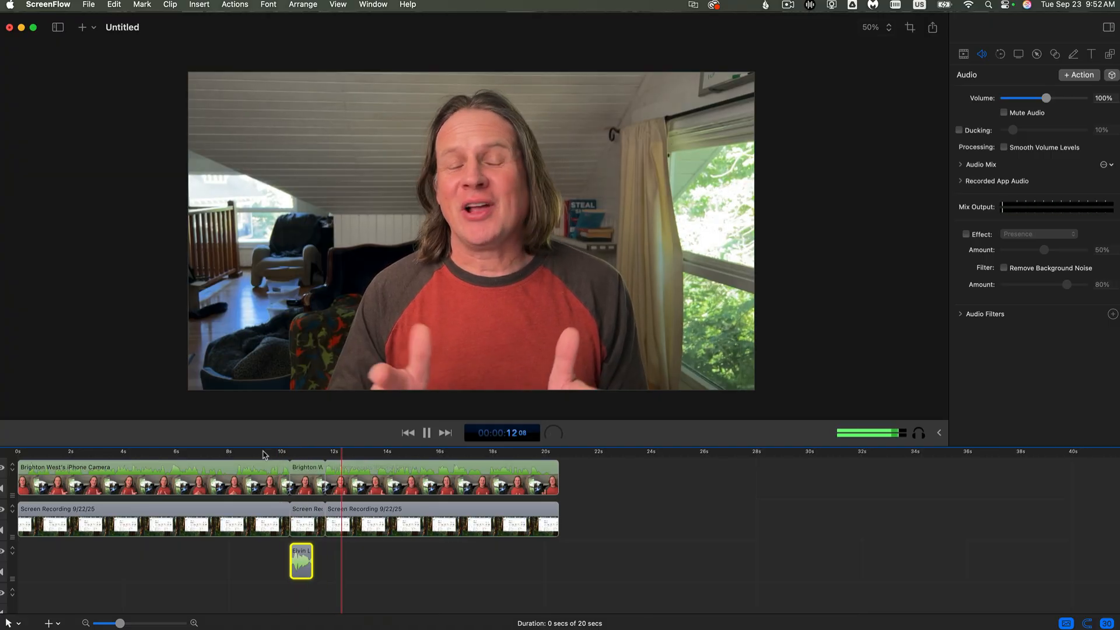
key(space)
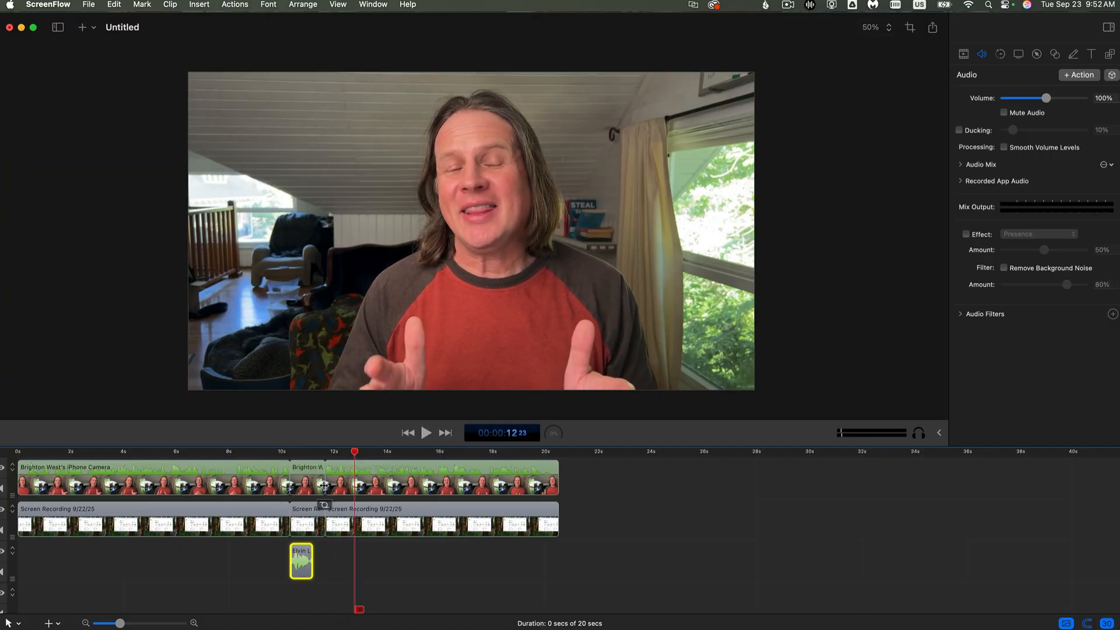
Step: Switch to ElevenLabs in the browser and open the Studio page with its video project options
mouse_move(313, 481)
key(super+Tab)
key(super+Tab)
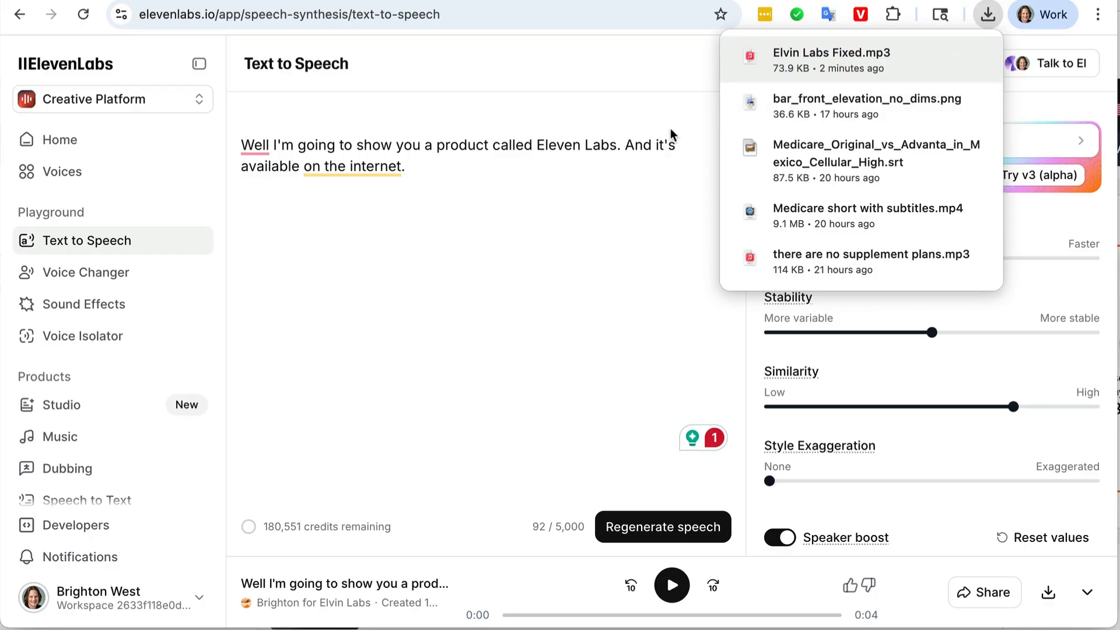
click(681, 73)
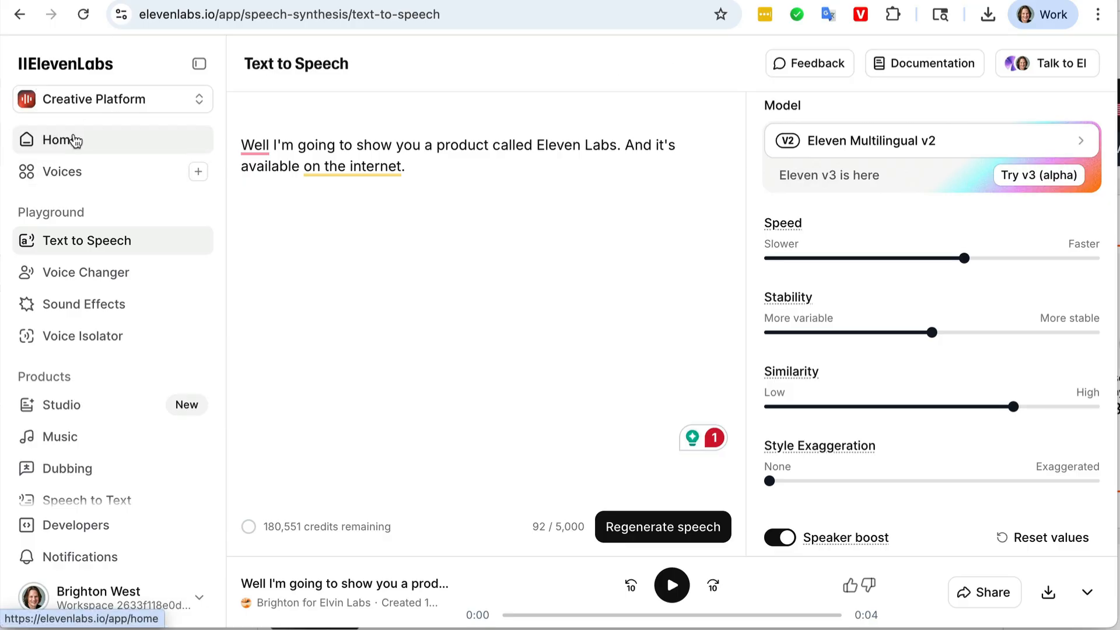
click(75, 140)
click(329, 134)
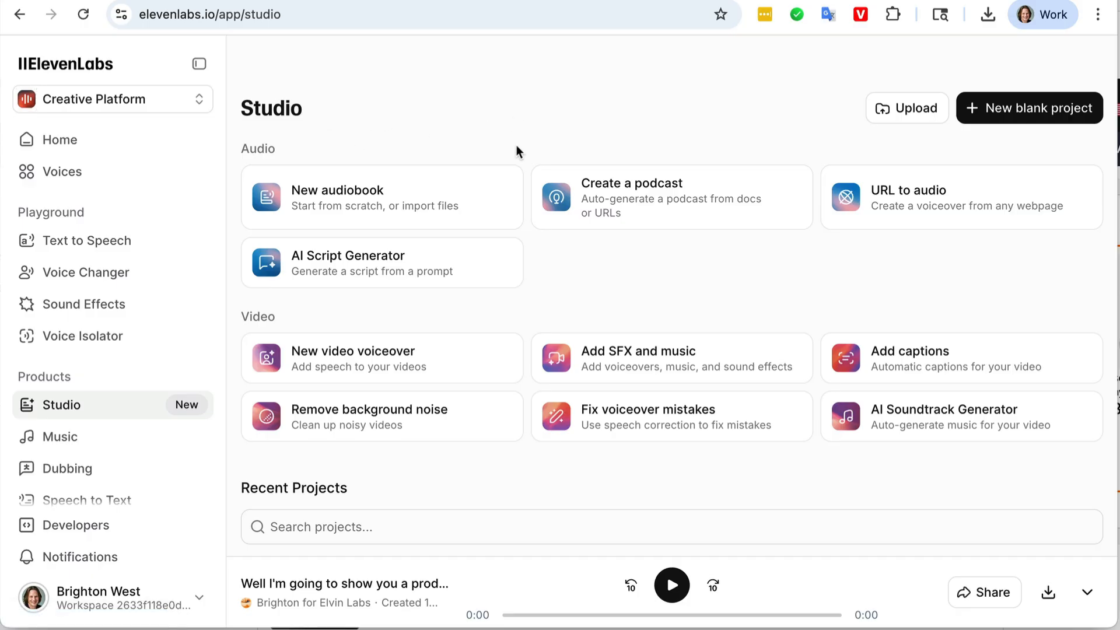
scroll(515, 153, down, 1)
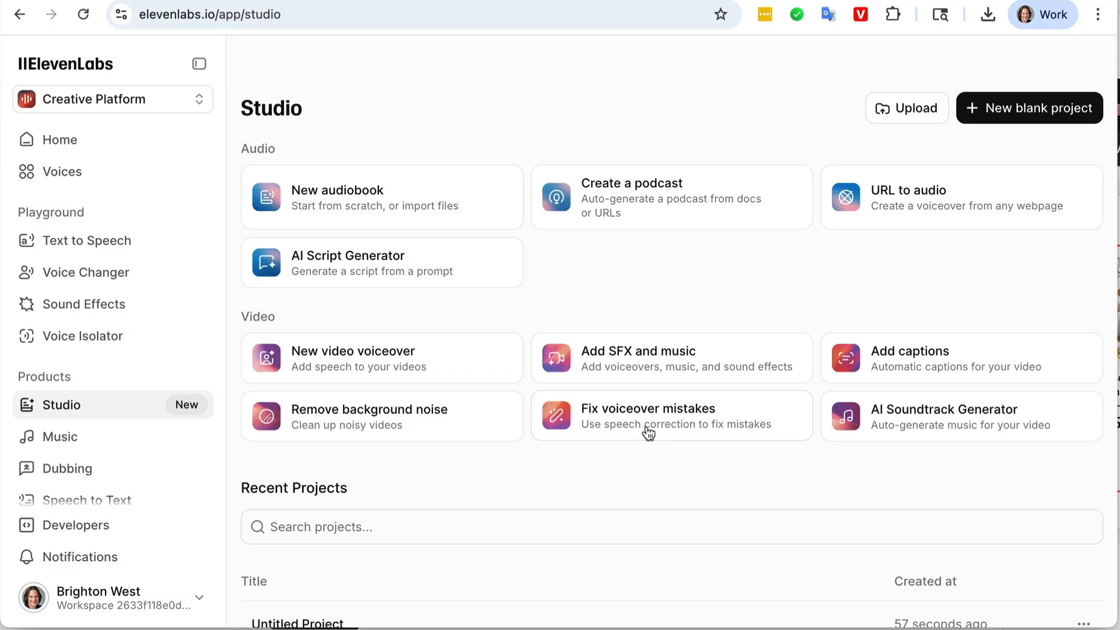
Step: Create a Fix voiceover mistakes project from the video file Elvin Labs.mov
click(646, 431)
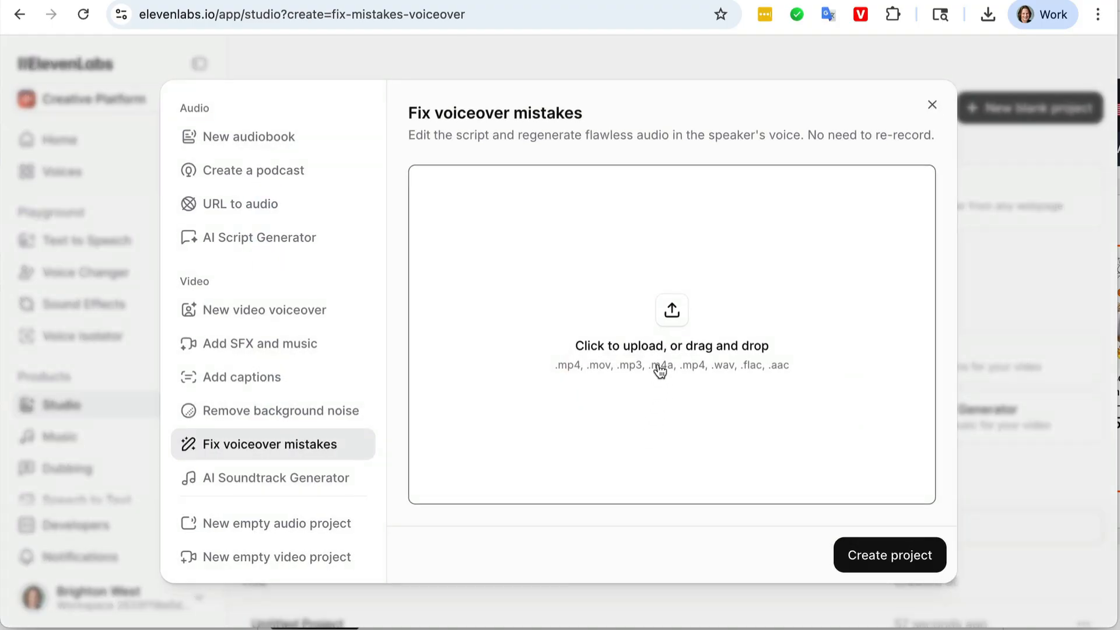
click(670, 330)
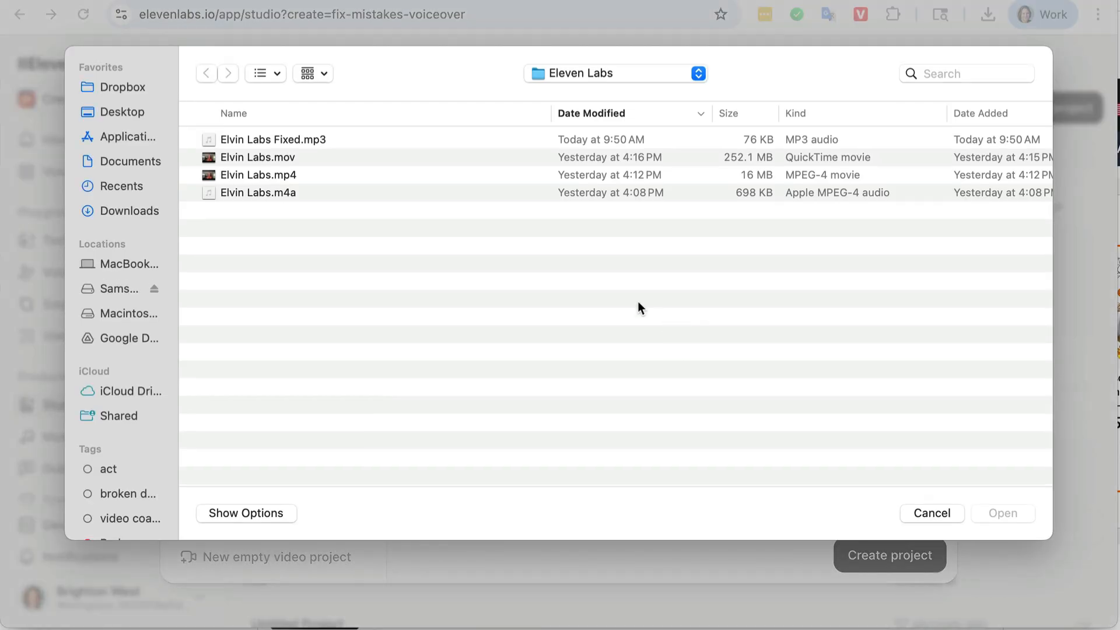
double_click(274, 155)
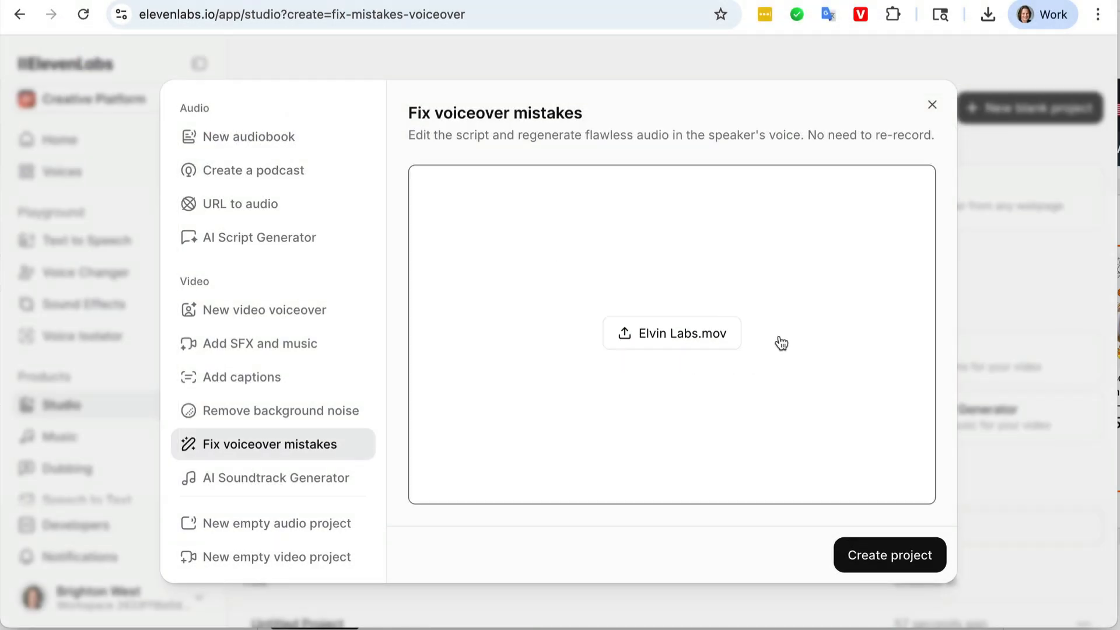
click(872, 550)
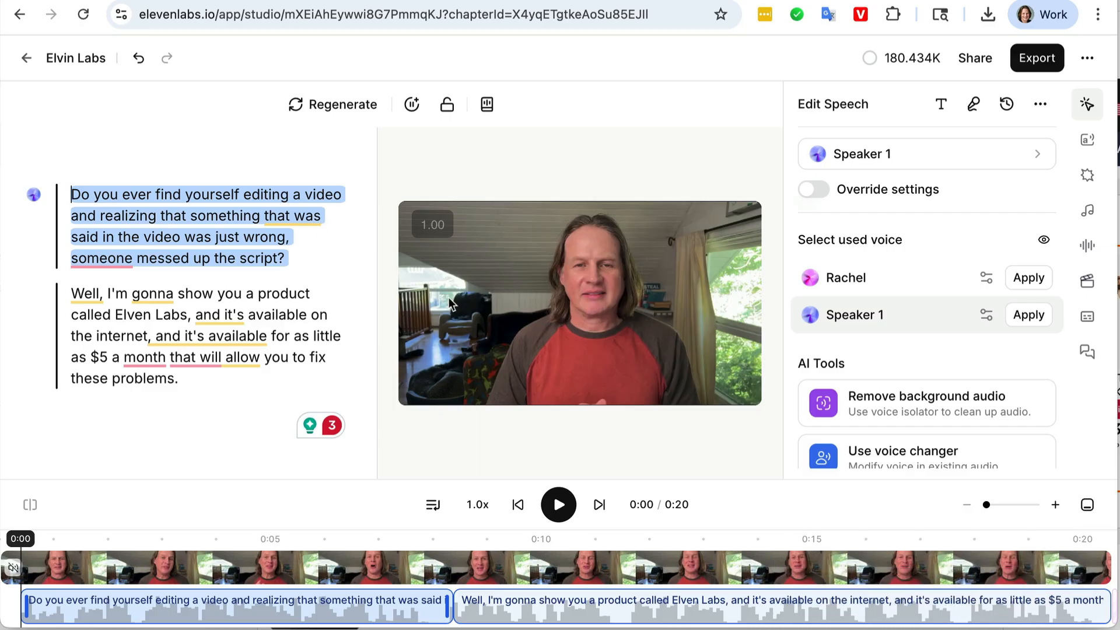
Step: Look over the project's transcript and speech settings, and play the opening seconds of the video
scroll(937, 345, down, 1)
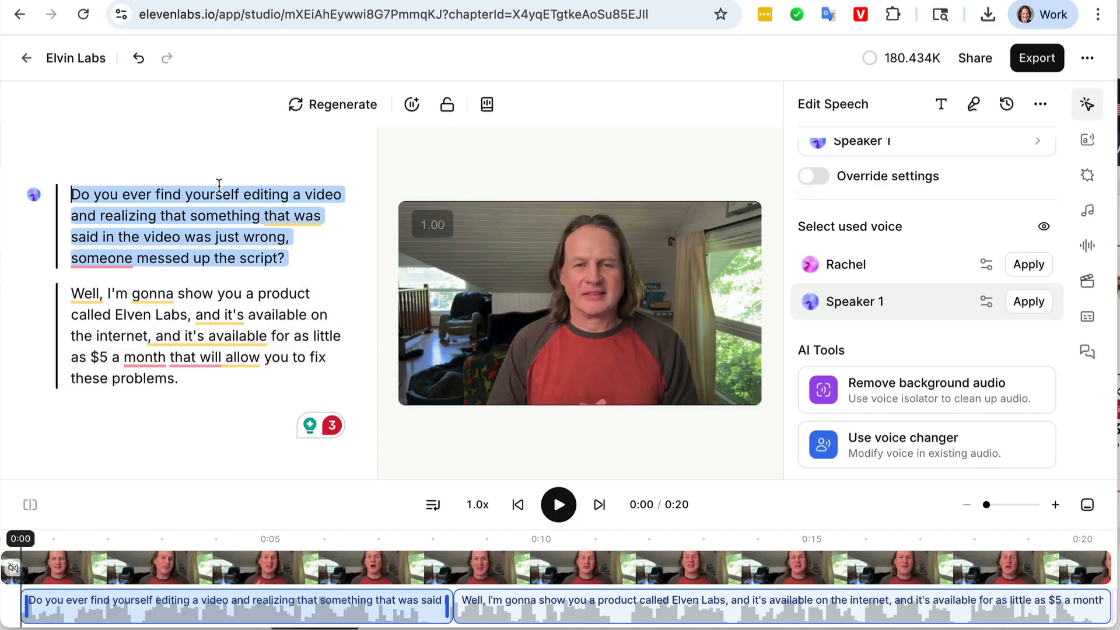
scroll(259, 243, down, 1)
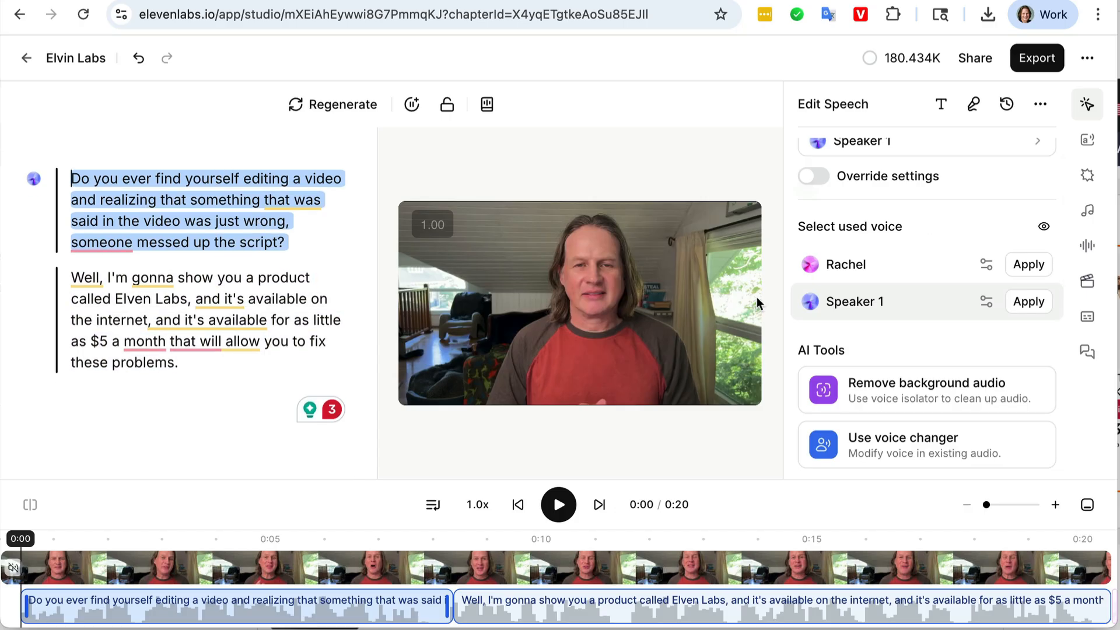
scroll(857, 295, up, 1)
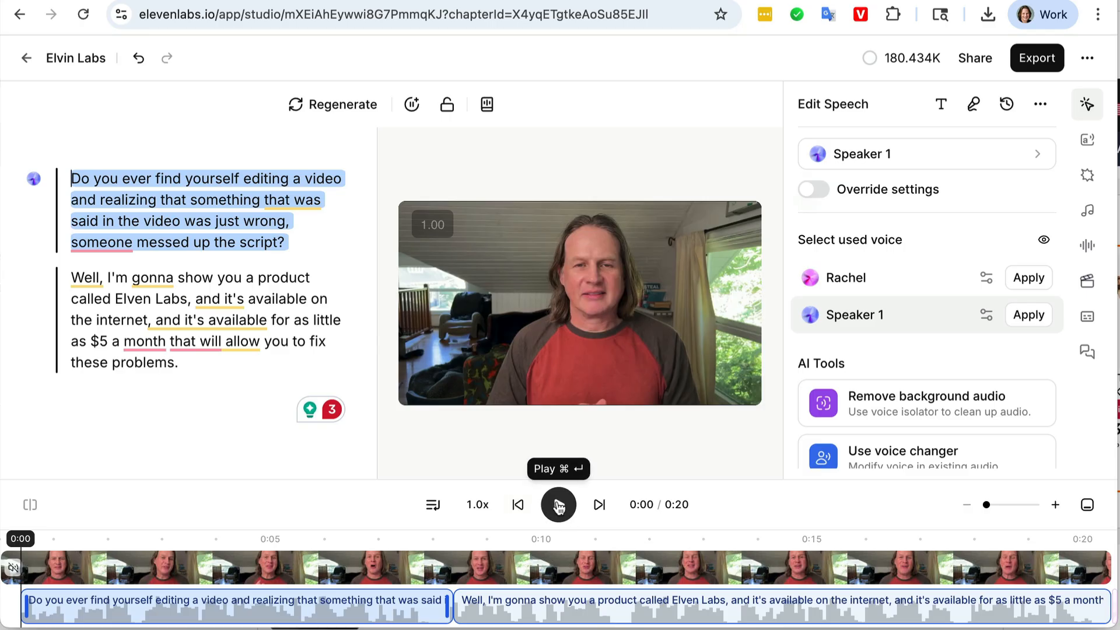
click(558, 506)
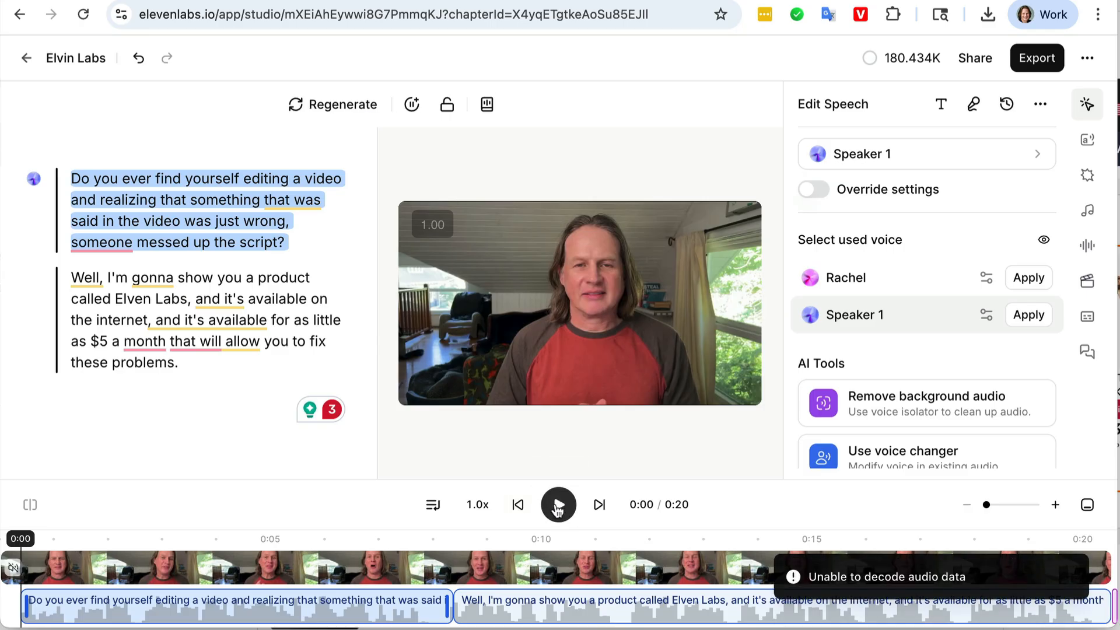
click(557, 509)
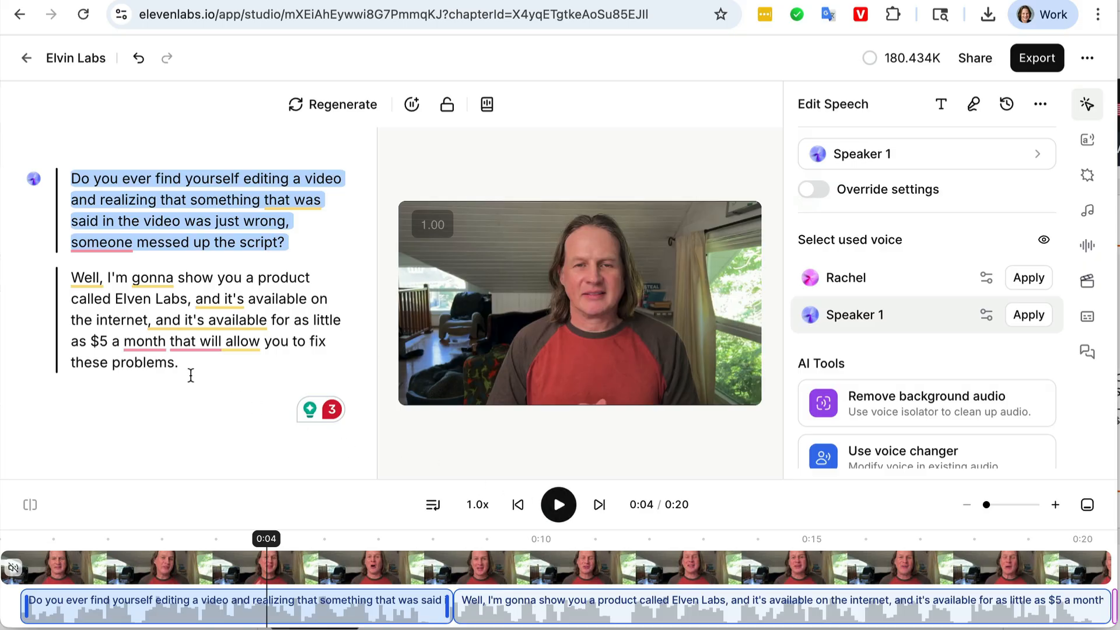
Step: Correct "Elven Labs" to "Eleven Labs" in the second script paragraph and dismiss the writing suggestion
click(127, 298)
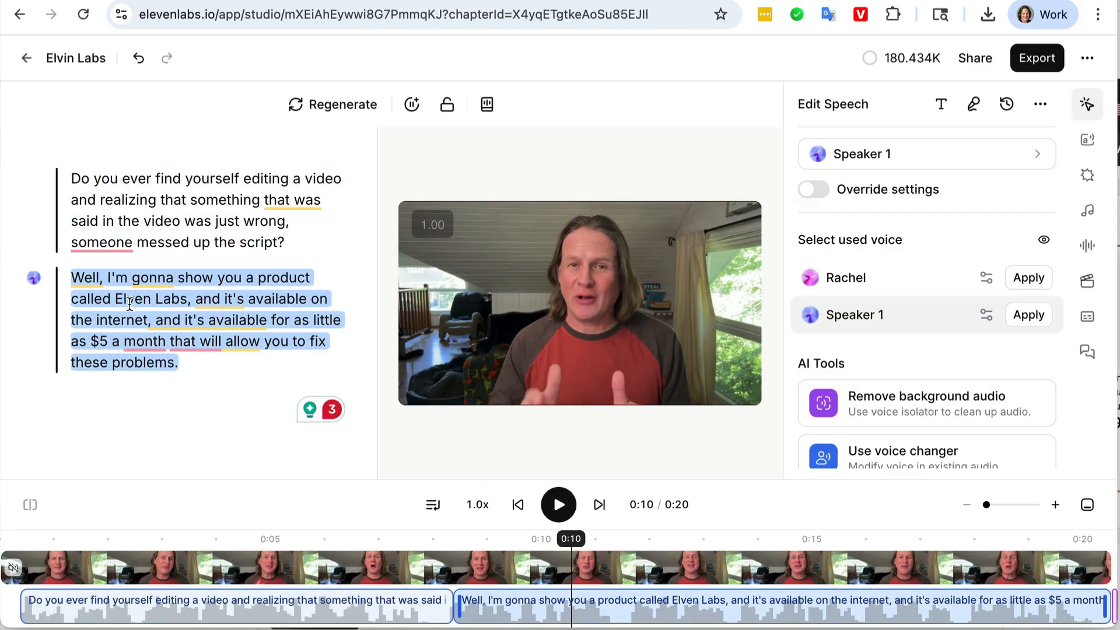
text(e)
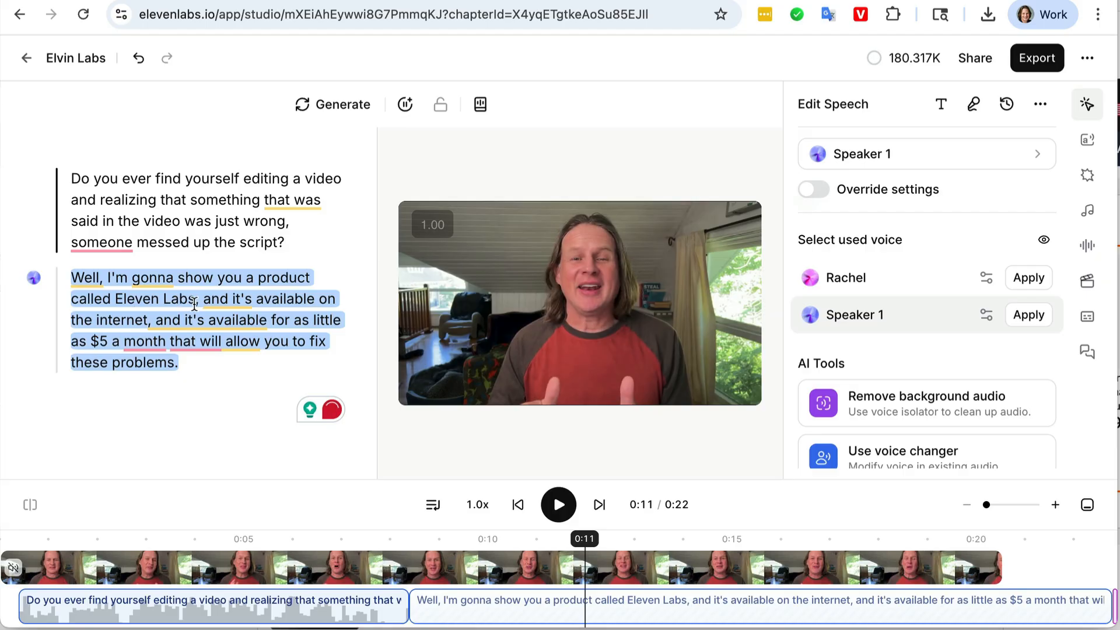
mouse_move(77, 278)
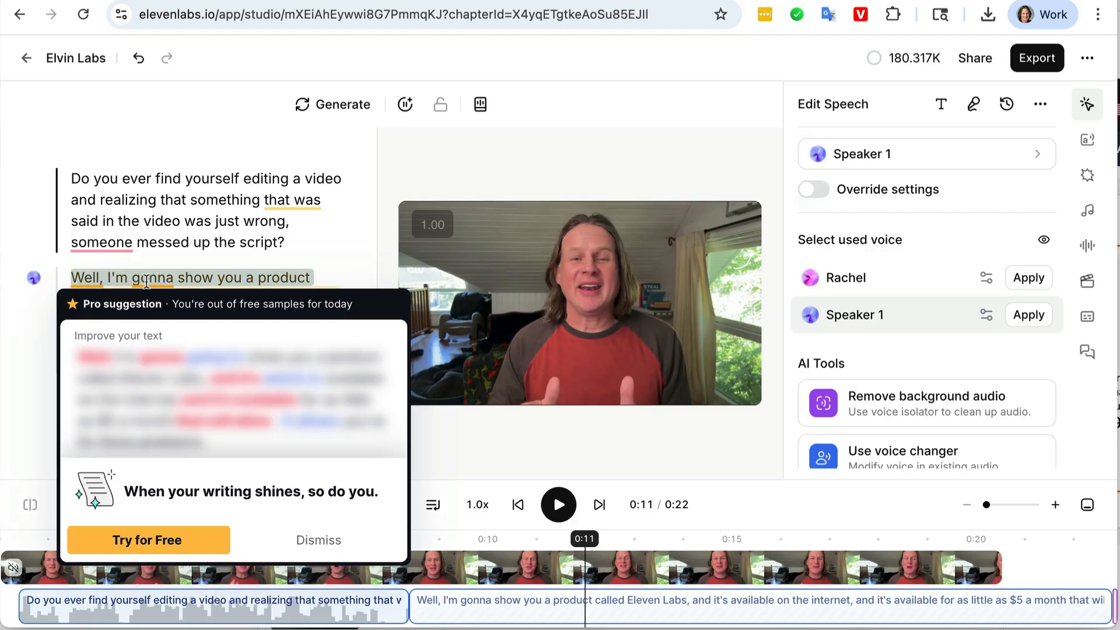
click(338, 542)
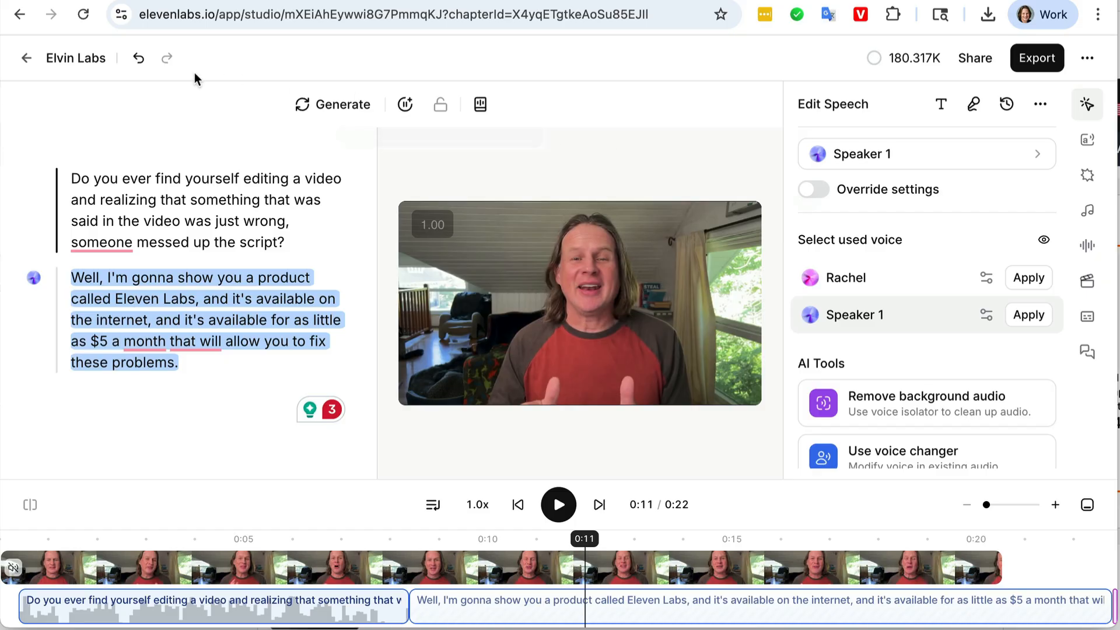
Step: Leave the project and, on the Subscription page, examine the Creator and Pro prices, monthly credits and how credits roll over
click(28, 58)
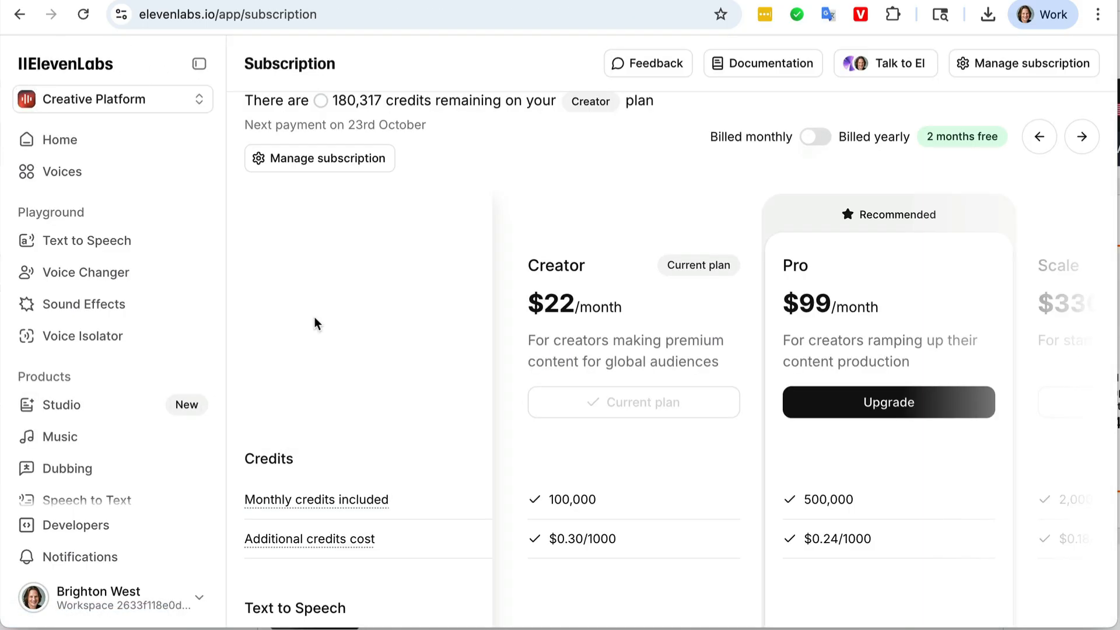
scroll(314, 318, down, 1)
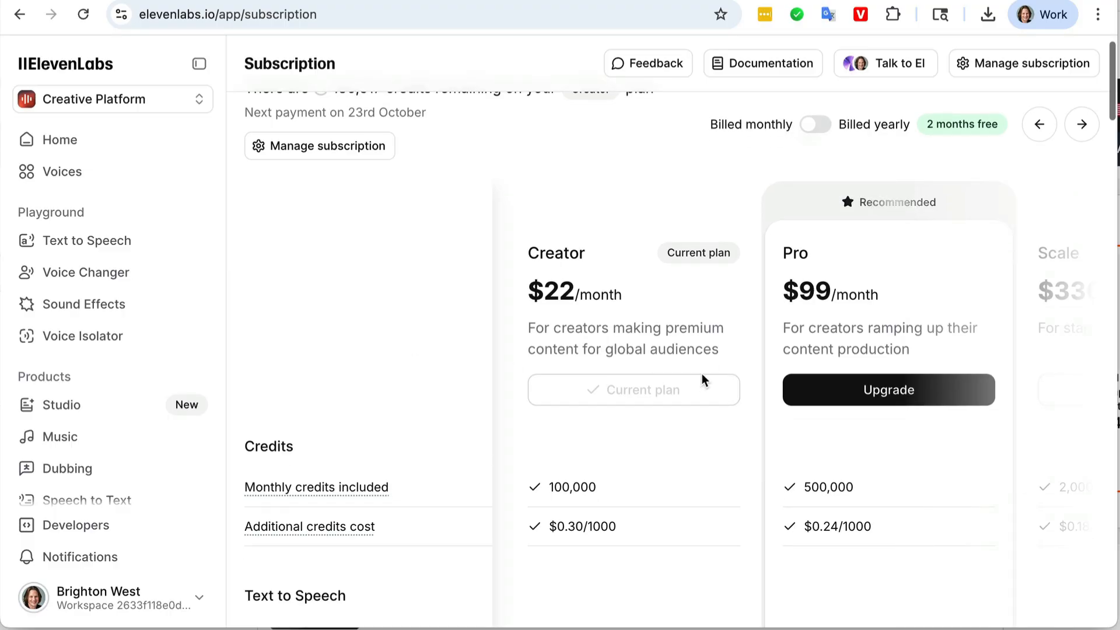
scroll(675, 340, down, 3)
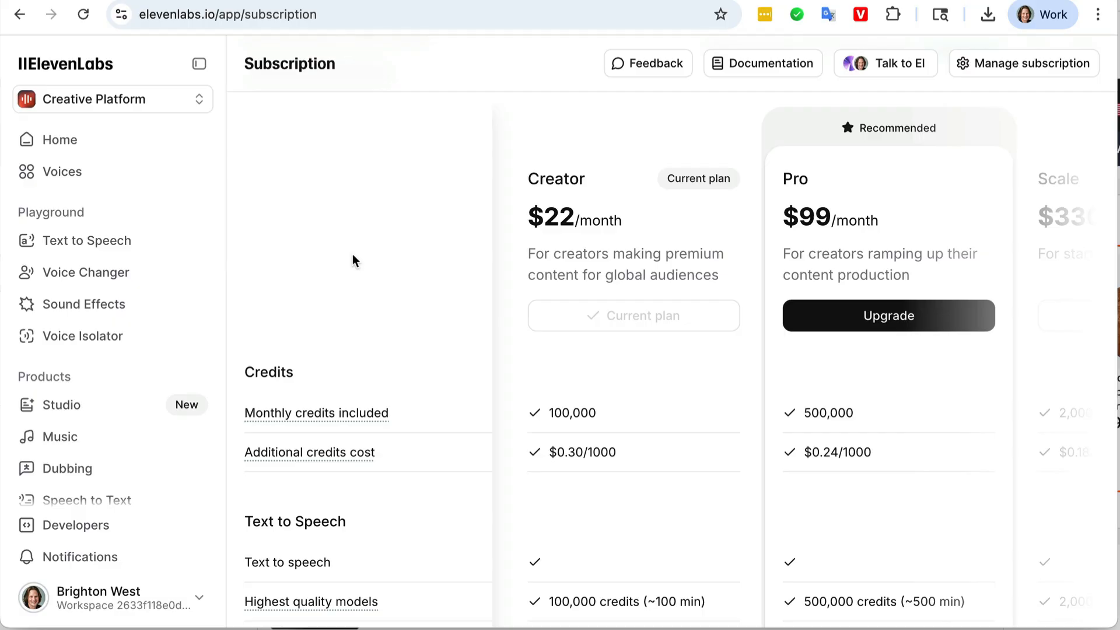
scroll(352, 257, down, 1)
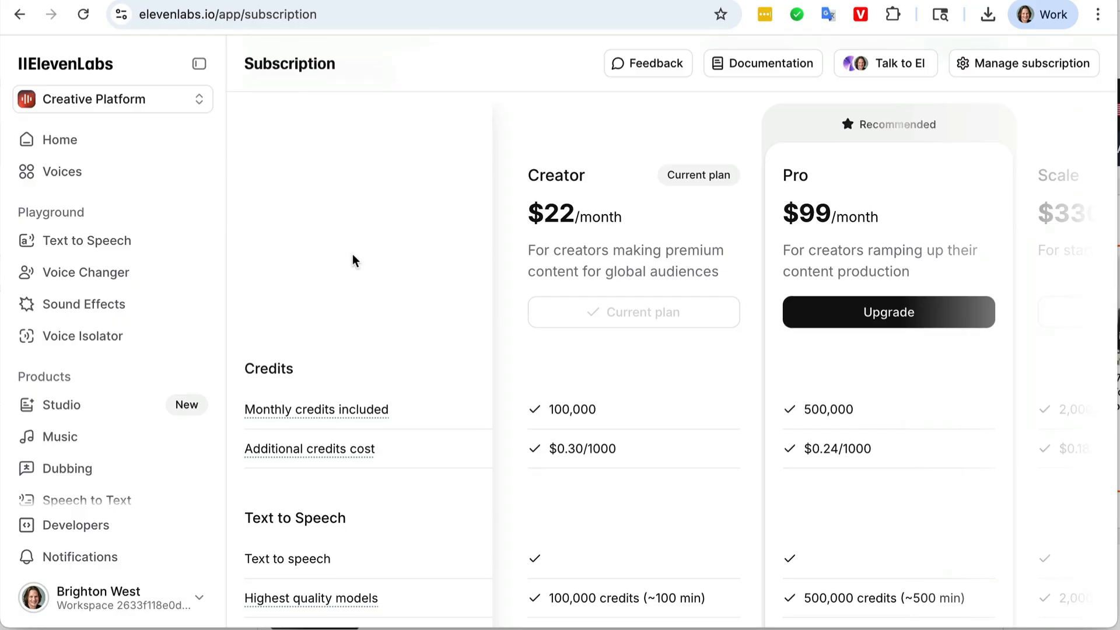
scroll(352, 257, up, 2)
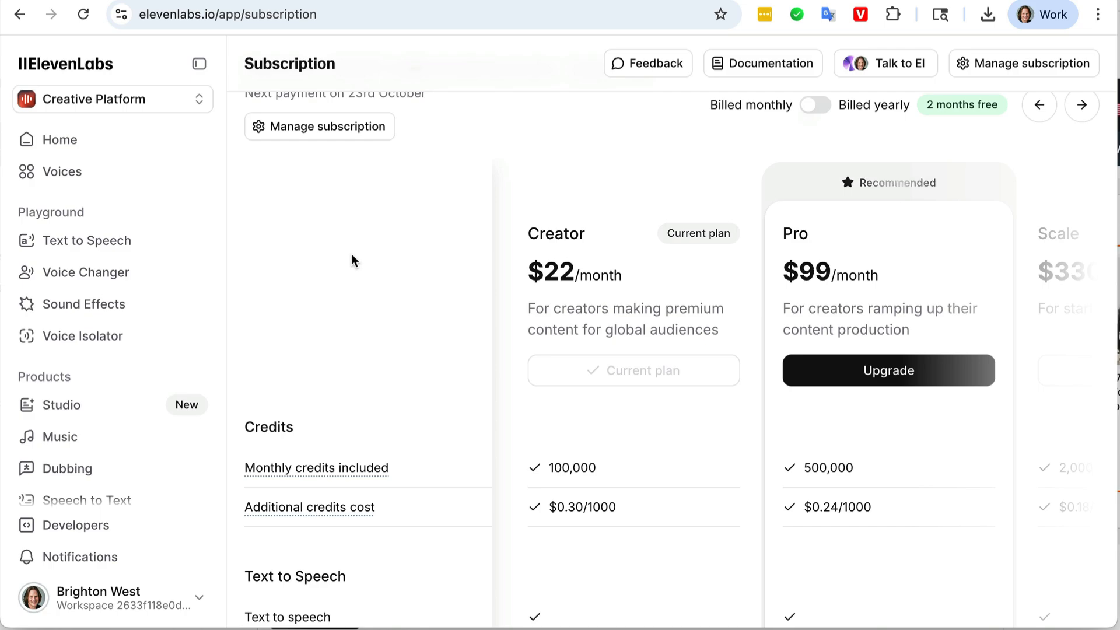
scroll(353, 256, down, 1)
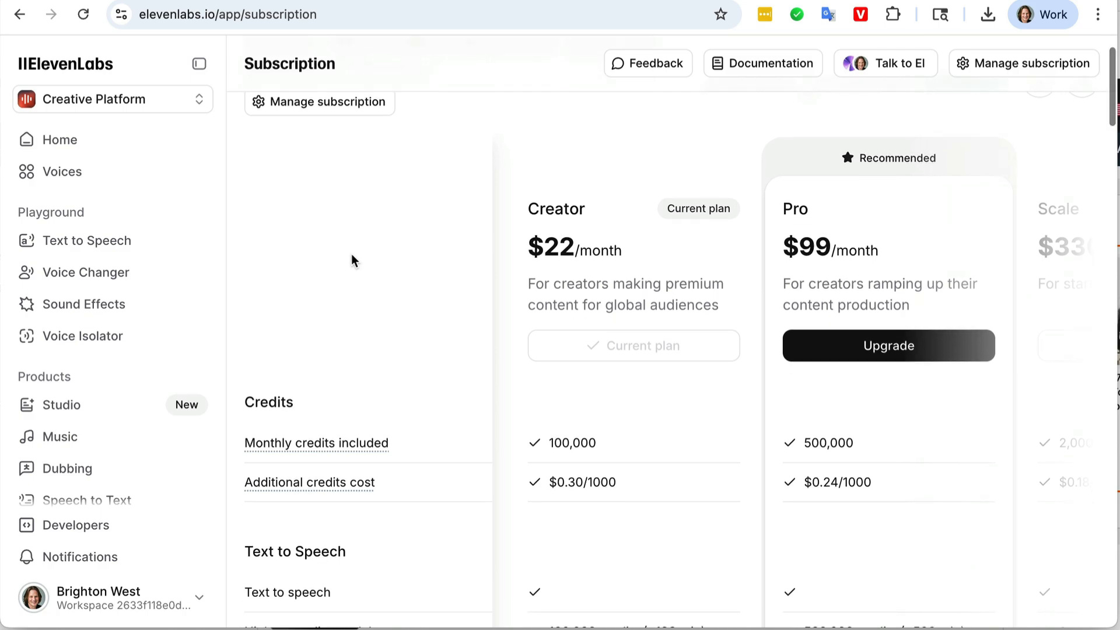
scroll(352, 257, down, 1)
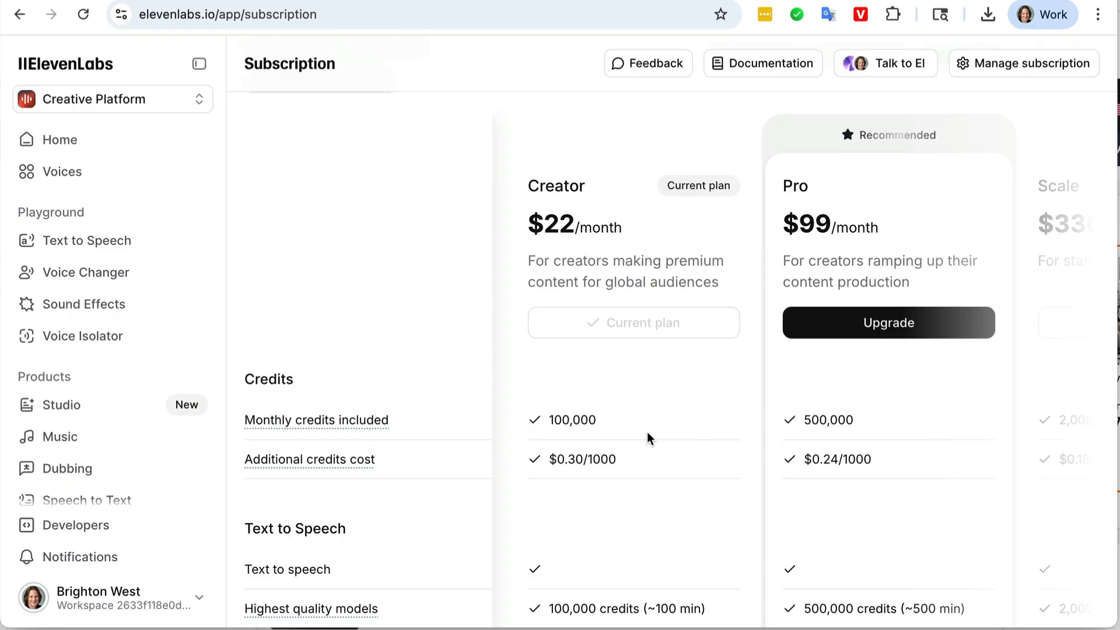
scroll(646, 431, down, 1)
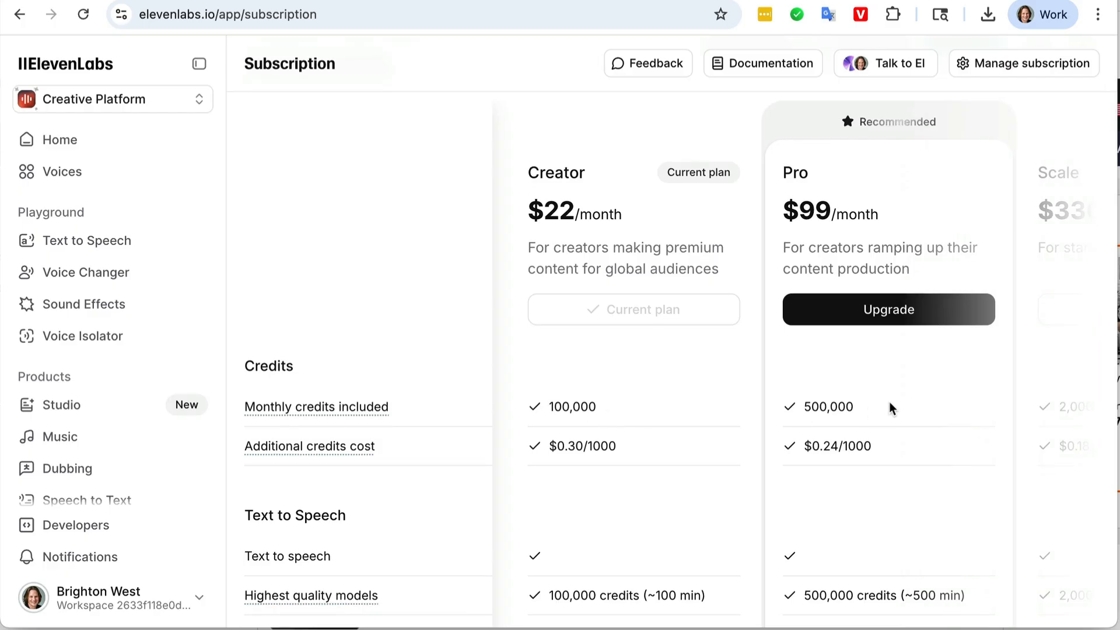
scroll(880, 406, down, 3)
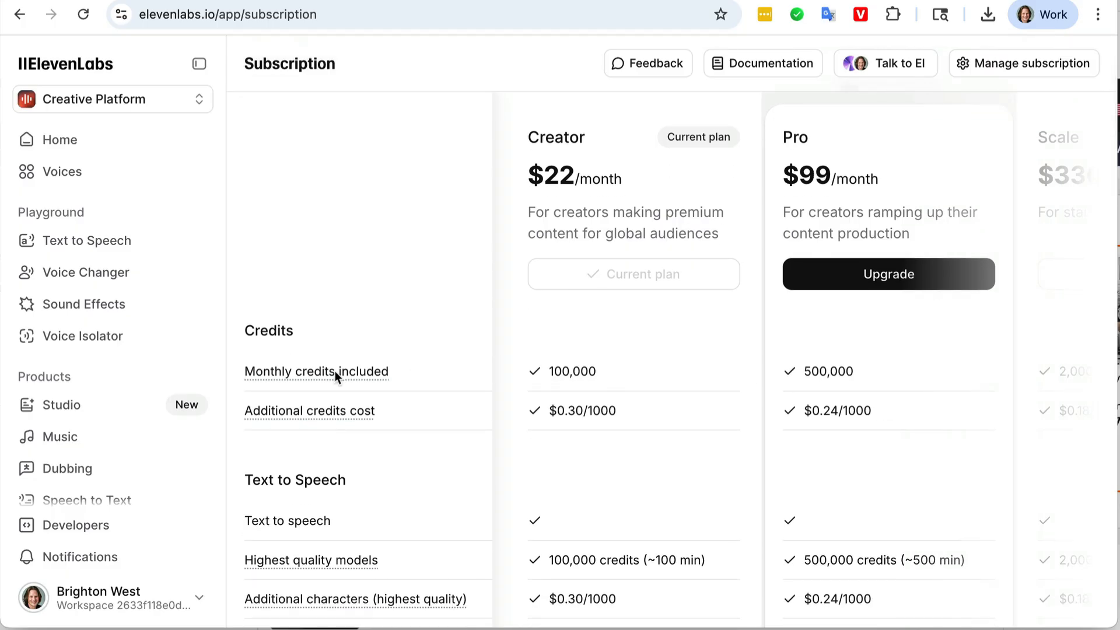
mouse_move(328, 375)
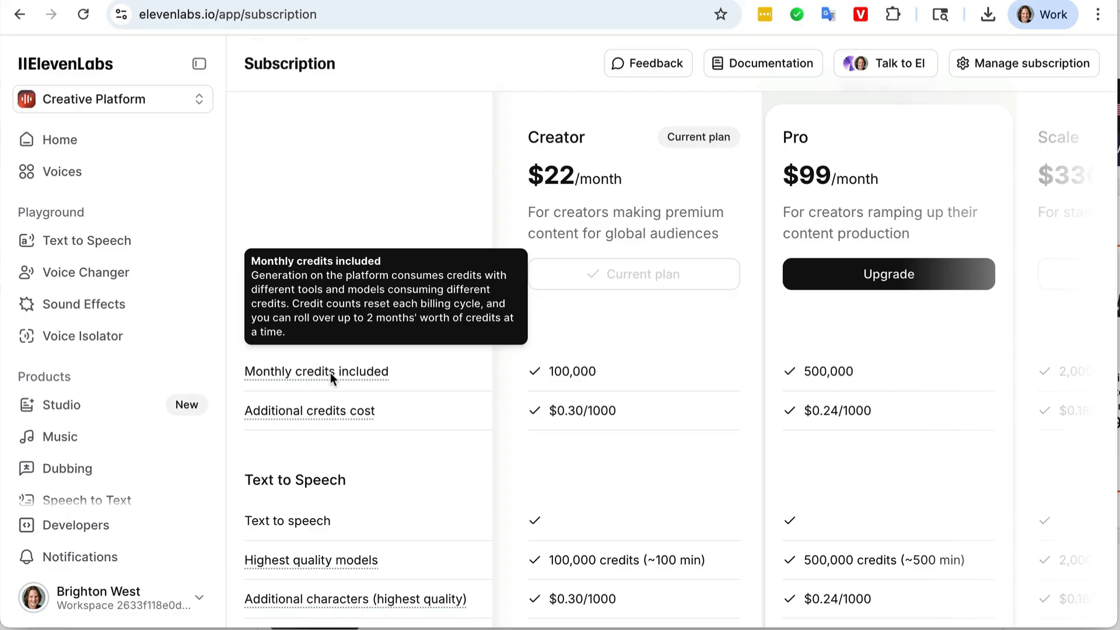
Step: Compare the Creator and Pro plans' text-to-speech, voice changer, voice cloning, Studio and speech-to-text allowances
scroll(670, 489, down, 3)
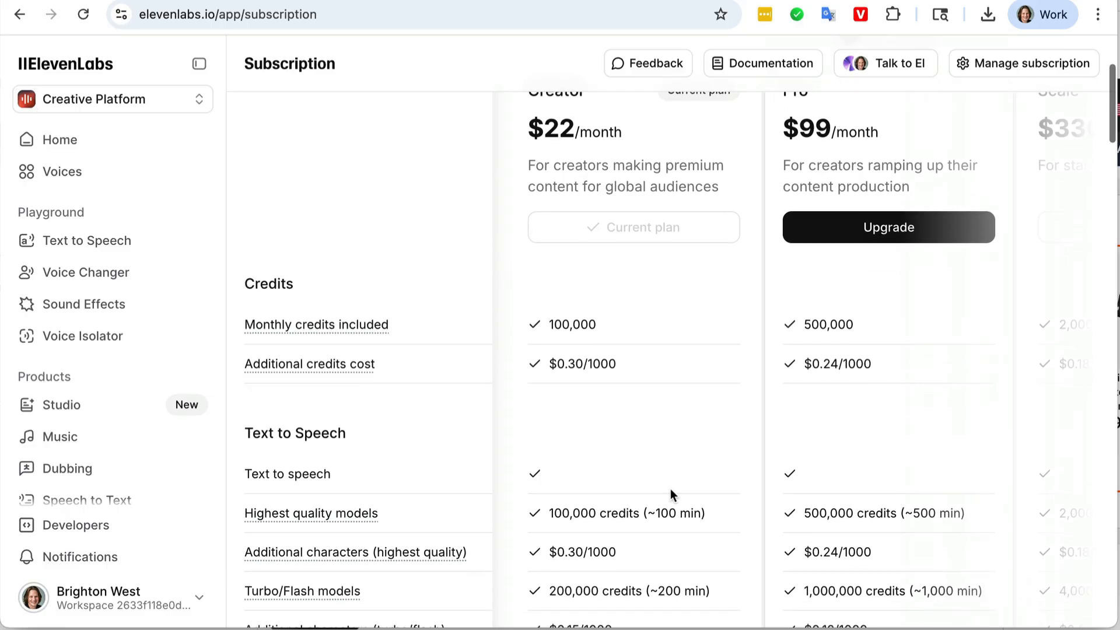
scroll(671, 489, down, 2)
scroll(669, 489, up, 2)
scroll(669, 492, down, 5)
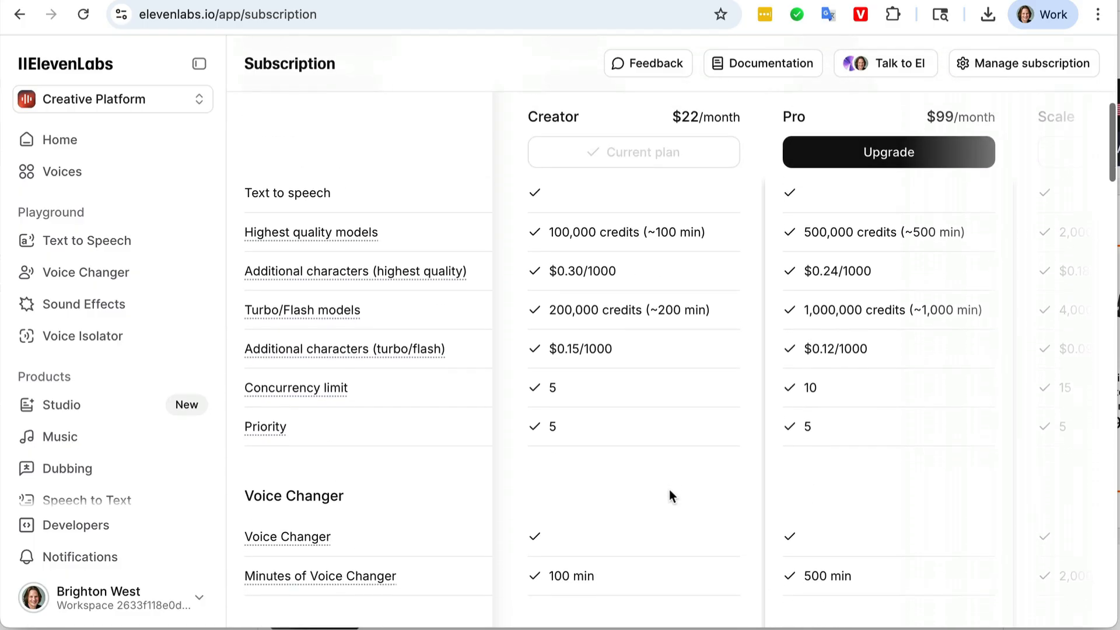
scroll(670, 493, down, 6)
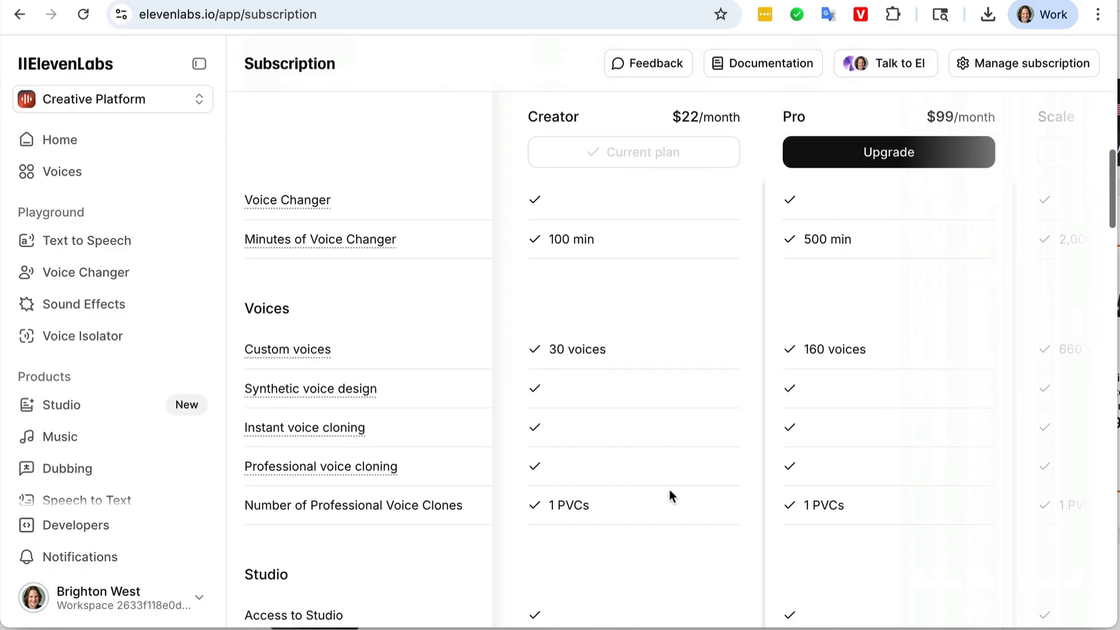
scroll(670, 492, down, 2)
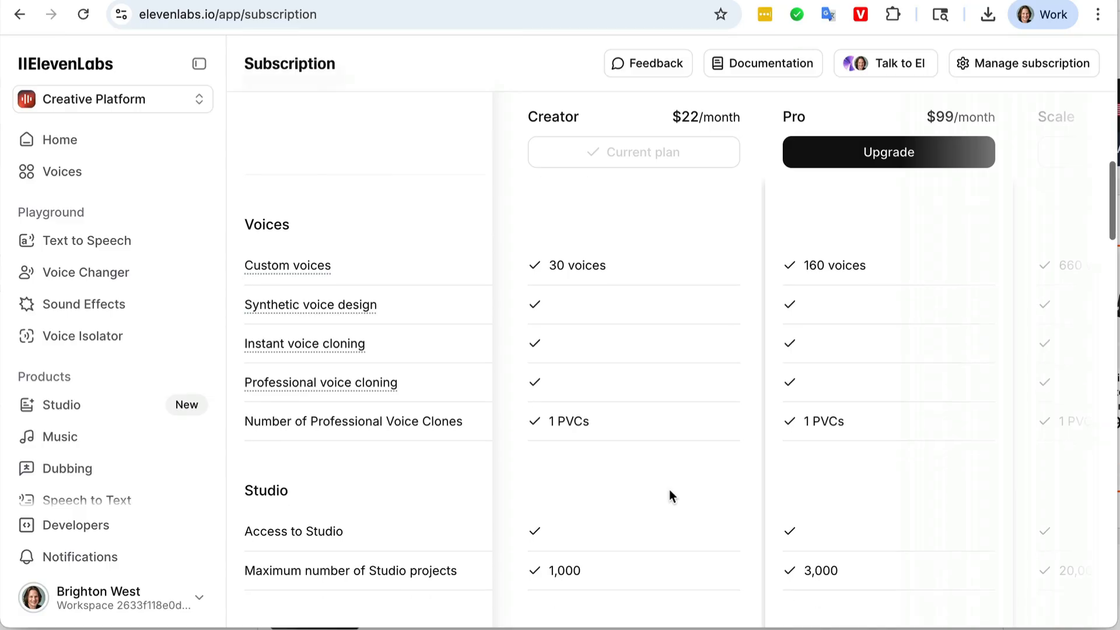
scroll(670, 489, down, 2)
scroll(669, 489, down, 2)
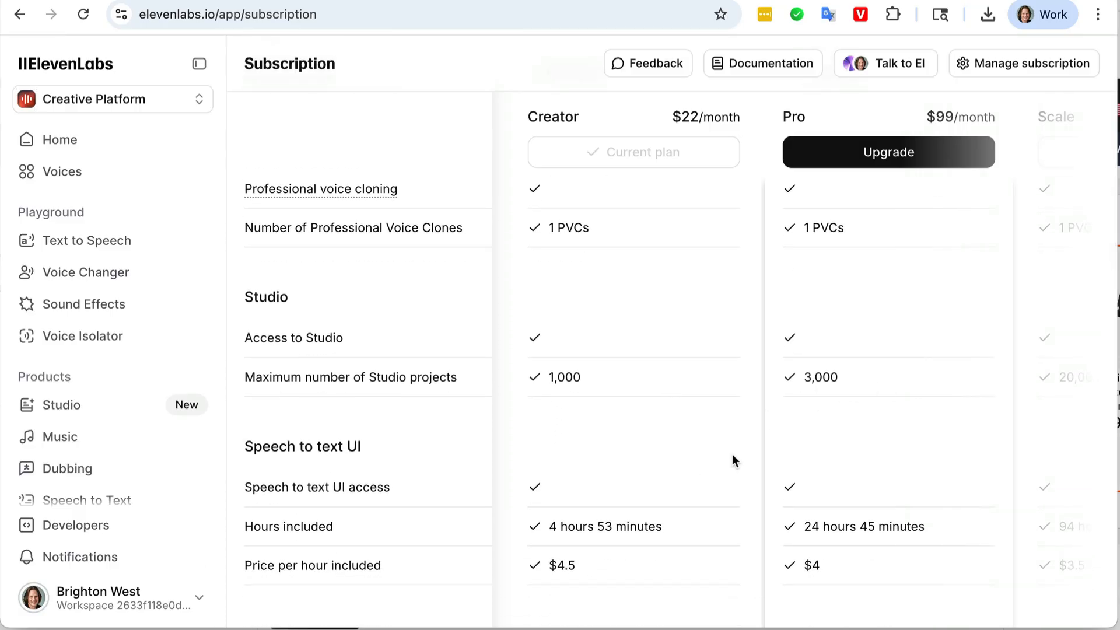
Step: Compare the Creator and Pro plans' speech-to-text API, Conversation AI, Eleven Music, Audio Native, dubbing, sound effects, voice isolator and licensing allowances
scroll(732, 454, down, 2)
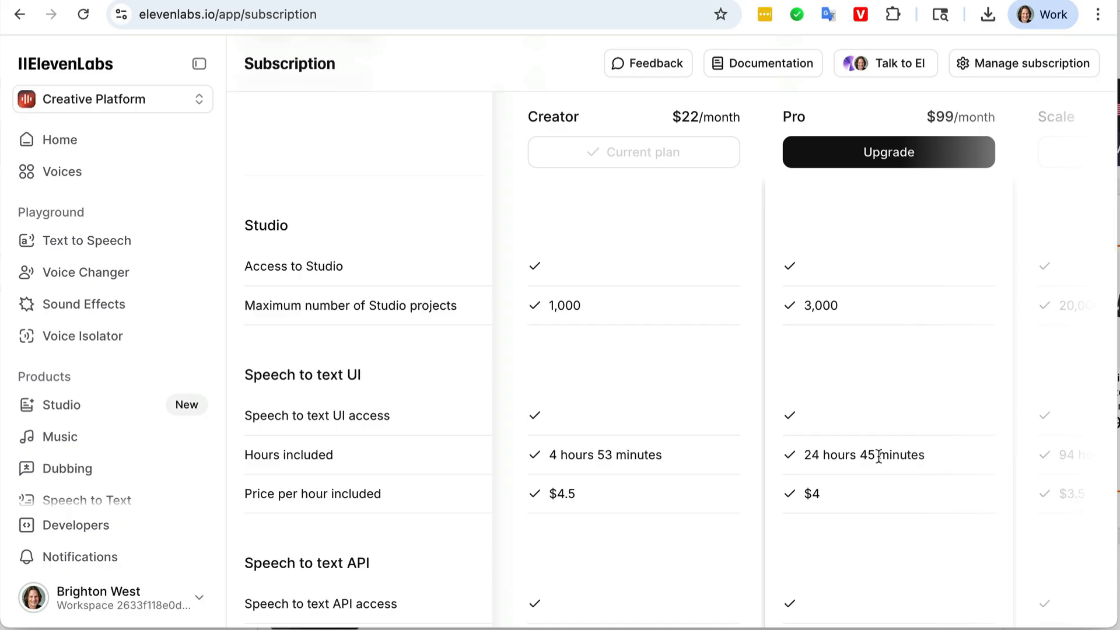
scroll(879, 456, down, 5)
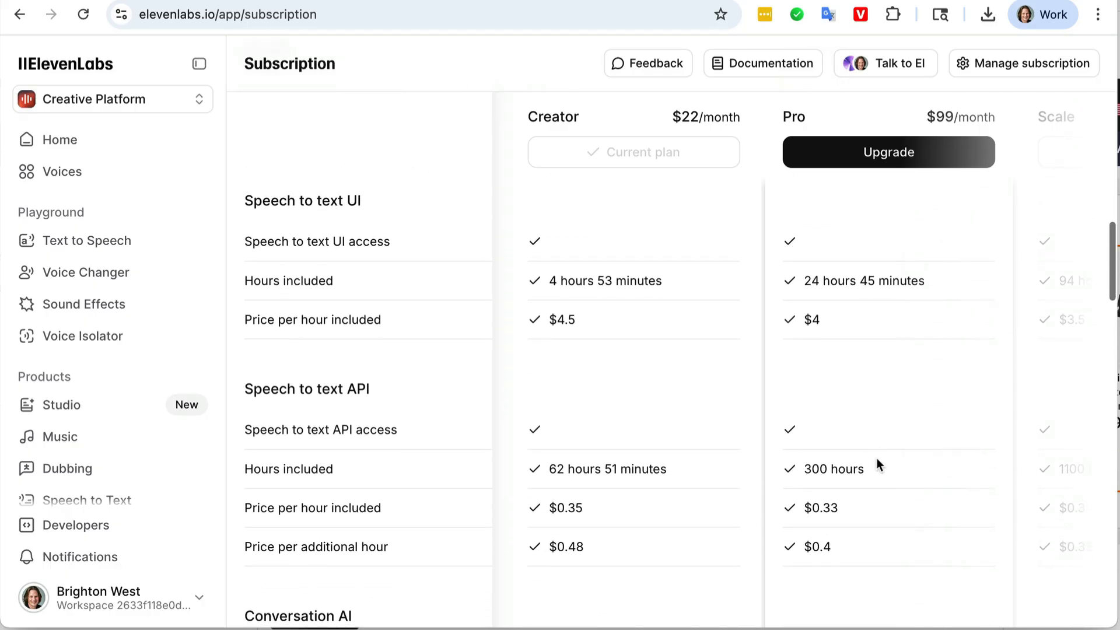
scroll(866, 467, down, 5)
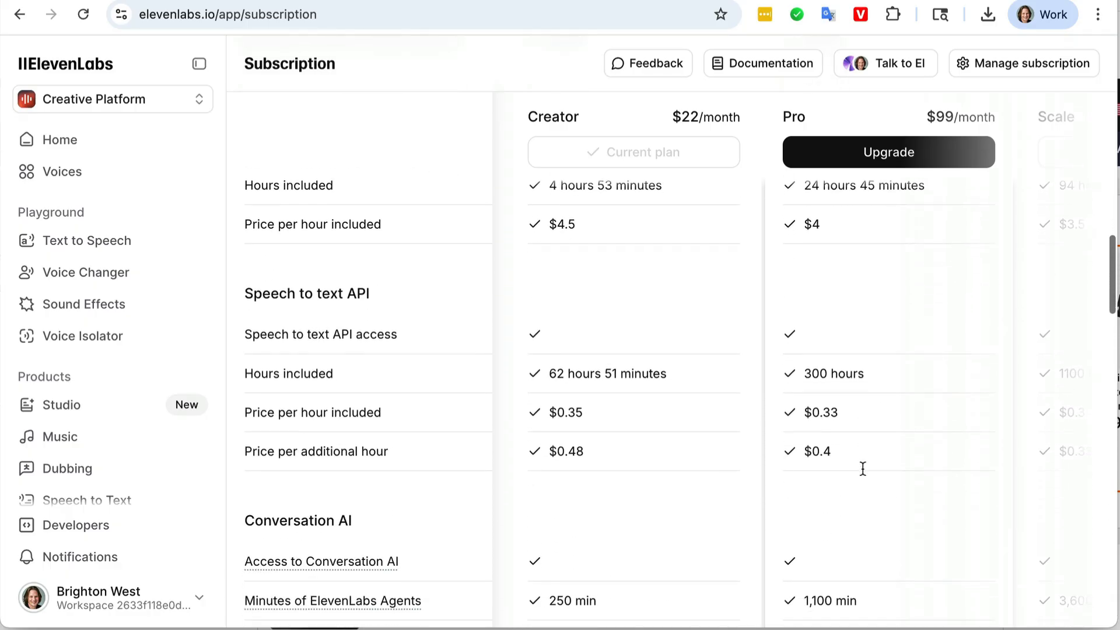
scroll(863, 468, down, 9)
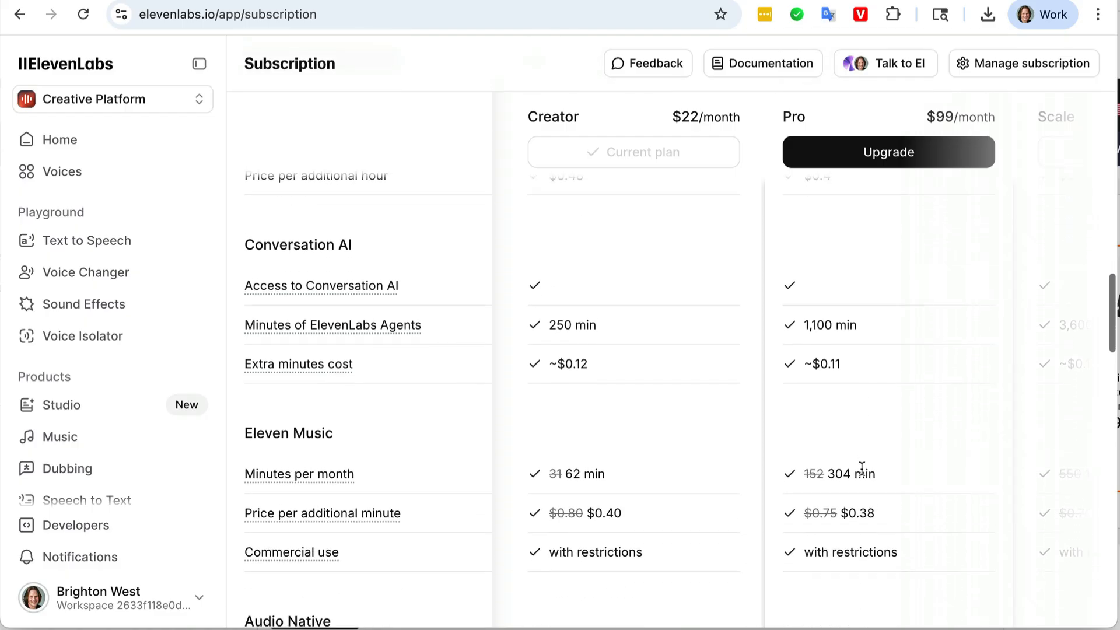
scroll(862, 467, down, 16)
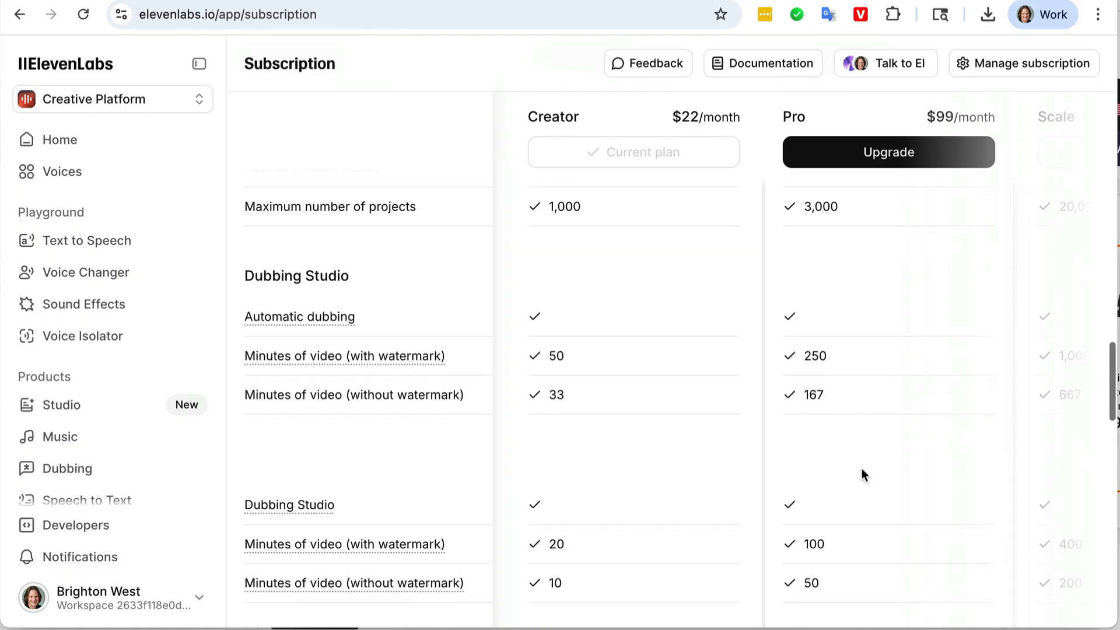
scroll(862, 468, down, 12)
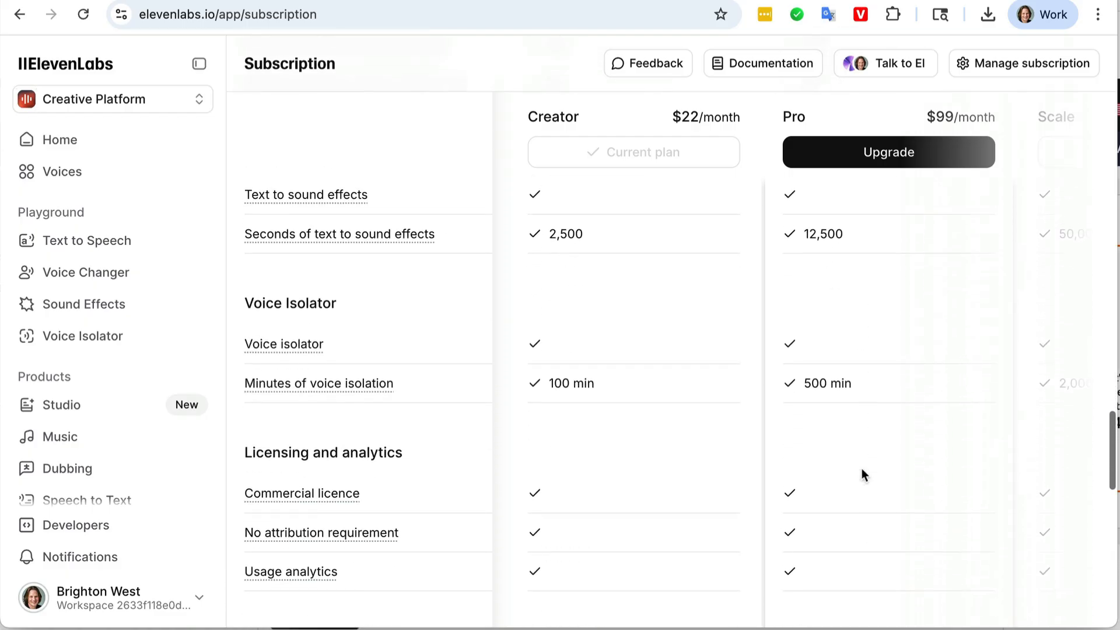
scroll(862, 467, down, 7)
scroll(862, 467, up, 3)
scroll(862, 470, up, 17)
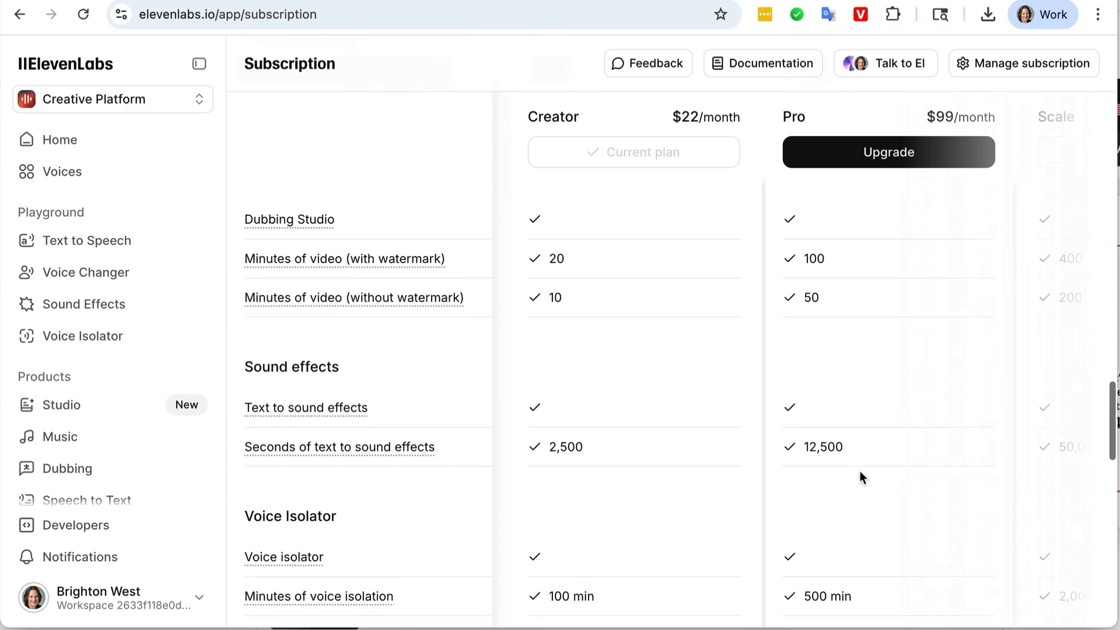
scroll(860, 471, up, 7)
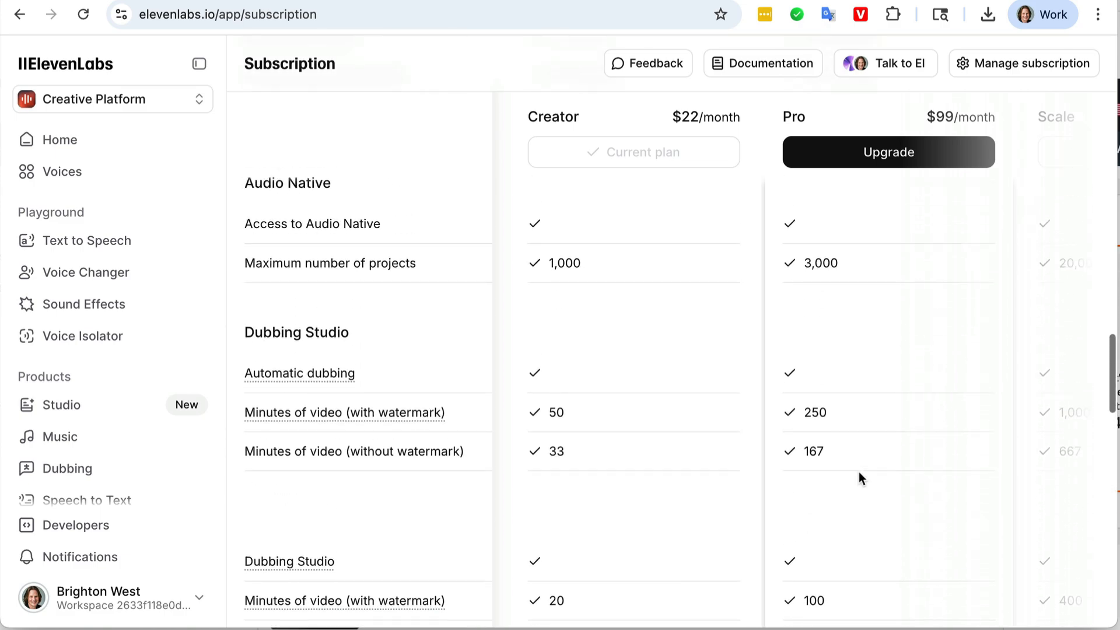
scroll(858, 475, up, 9)
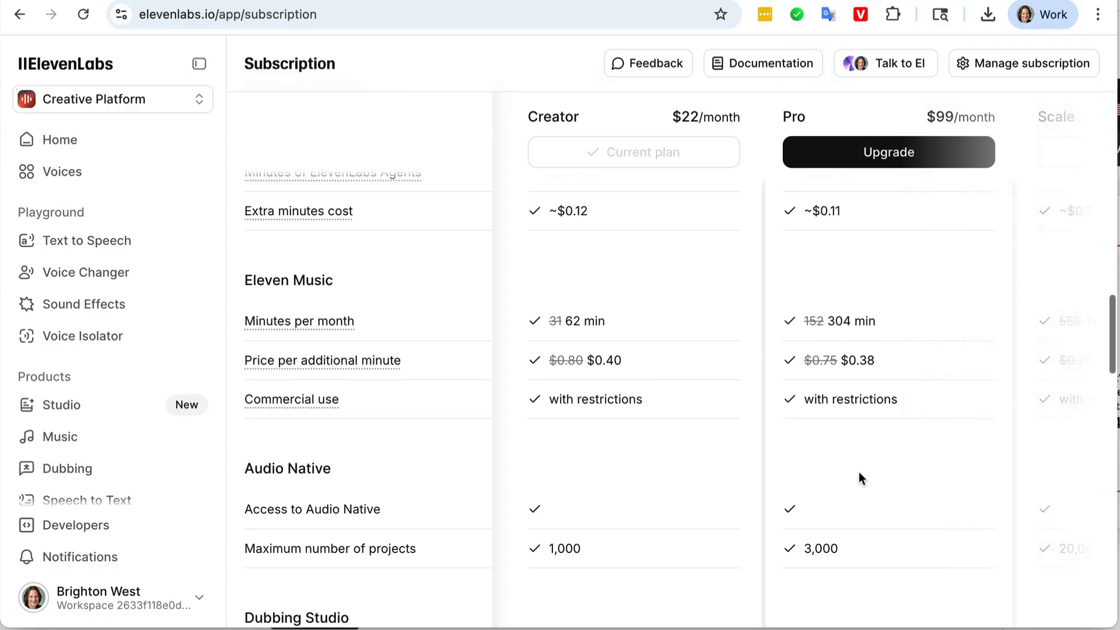
scroll(858, 473, up, 14)
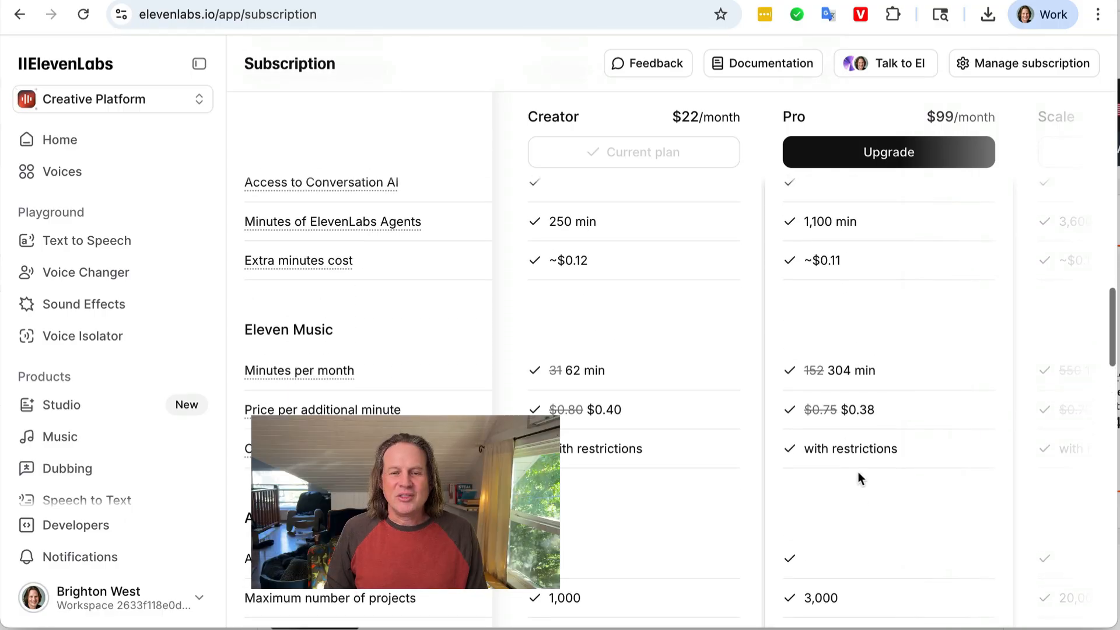
Step: Return to the Home page and look over the available Playground tools and Products
click(71, 138)
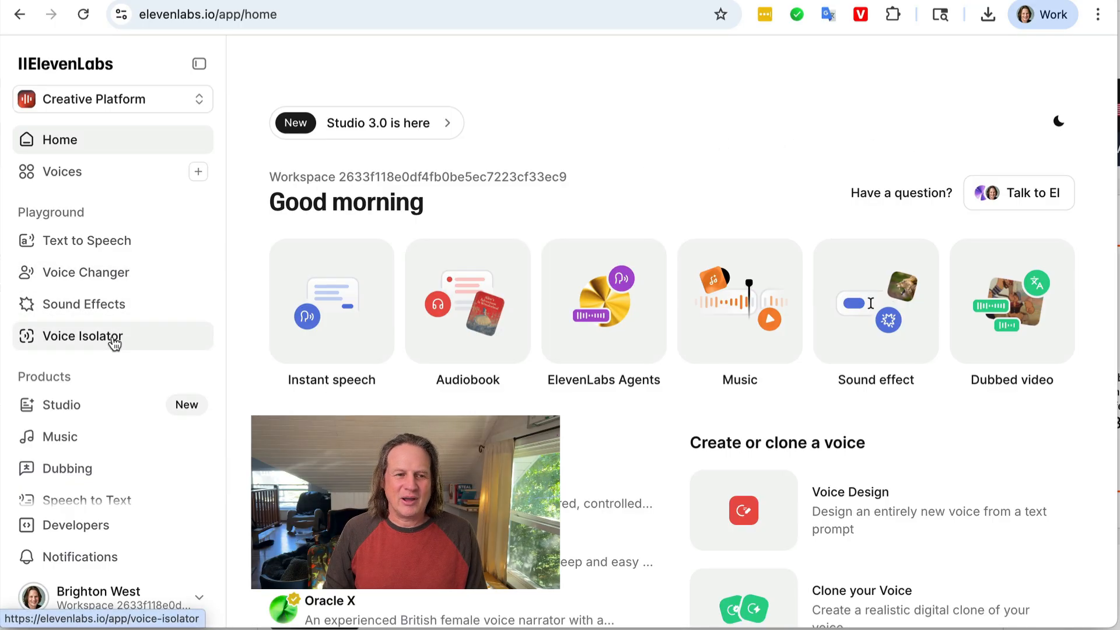
scroll(114, 338, down, 1)
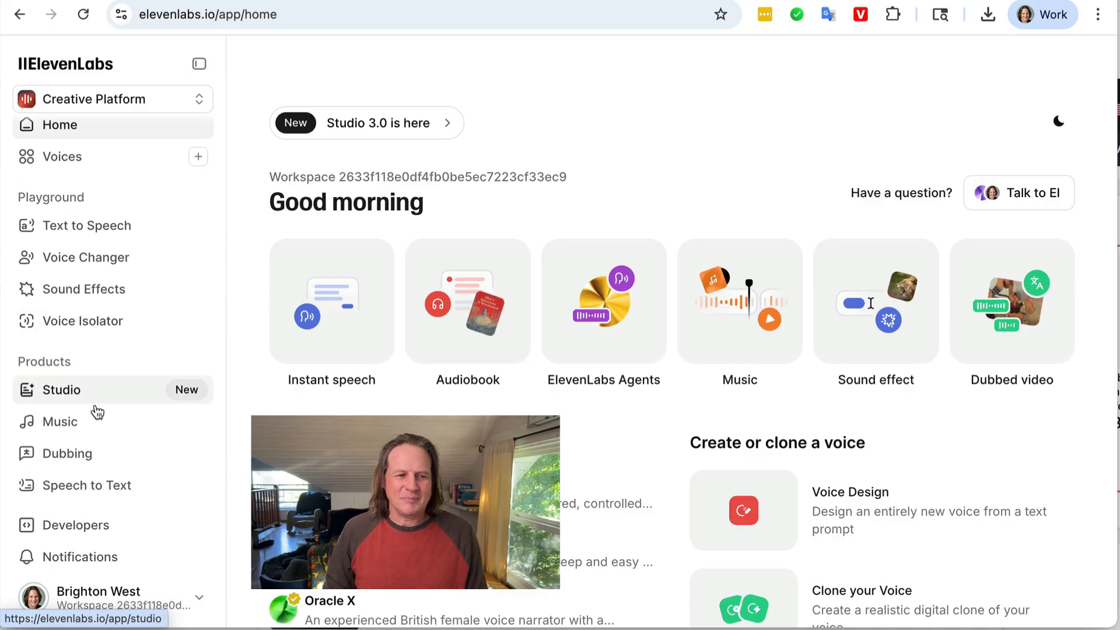